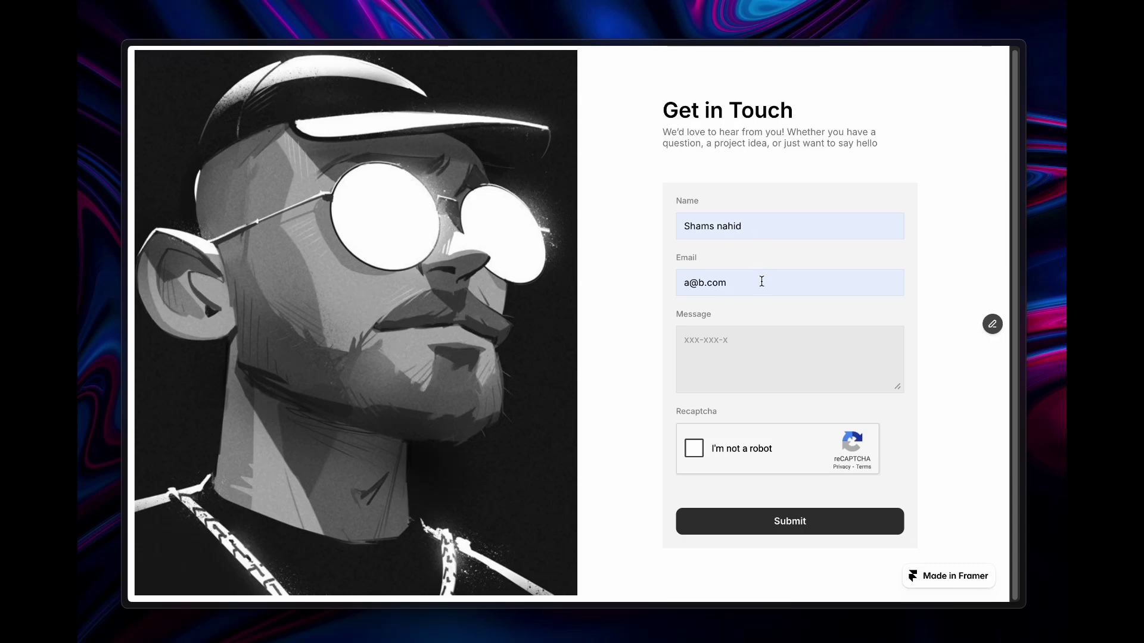
# - Submit the live form with 'I'm not a robot' ticked to reach 'Thank you', then return to the editor
pyautogui.click(715, 524)
pyautogui.click(718, 518)
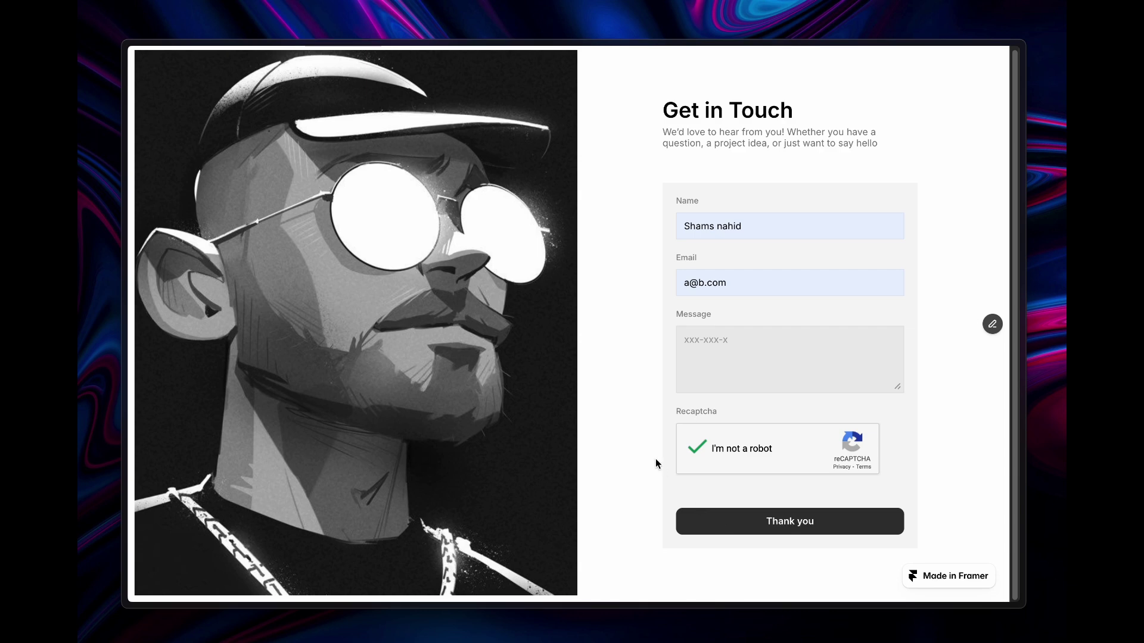
pyautogui.press('Escape')
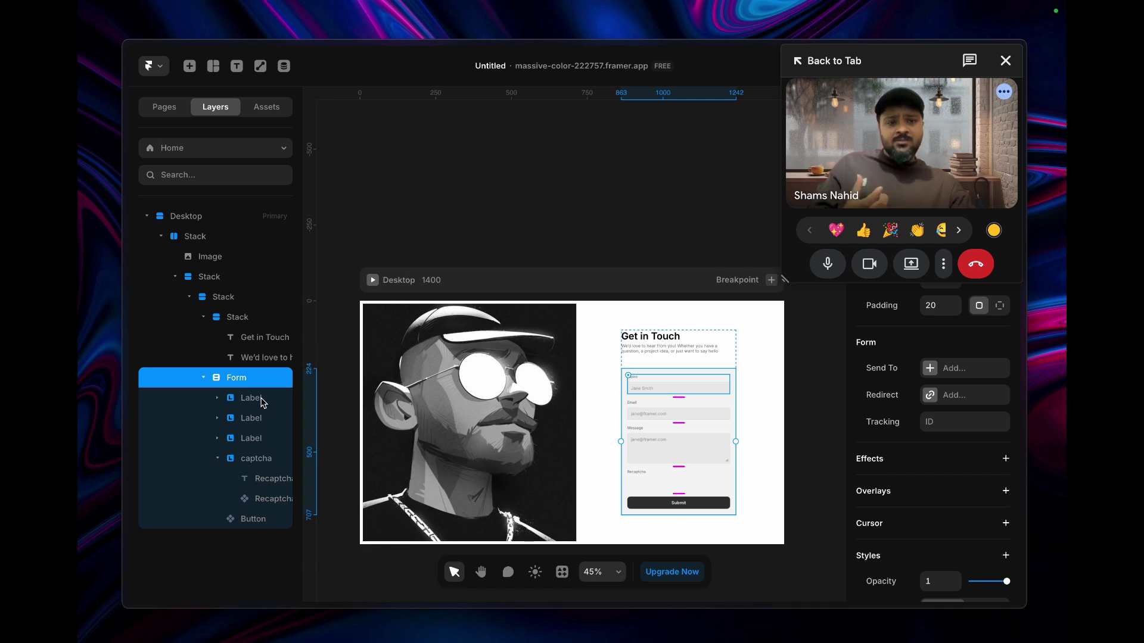
# - Expand the third Label group in Layers and select the Message field's Input
pyautogui.click(226, 458)
pyautogui.click(218, 458)
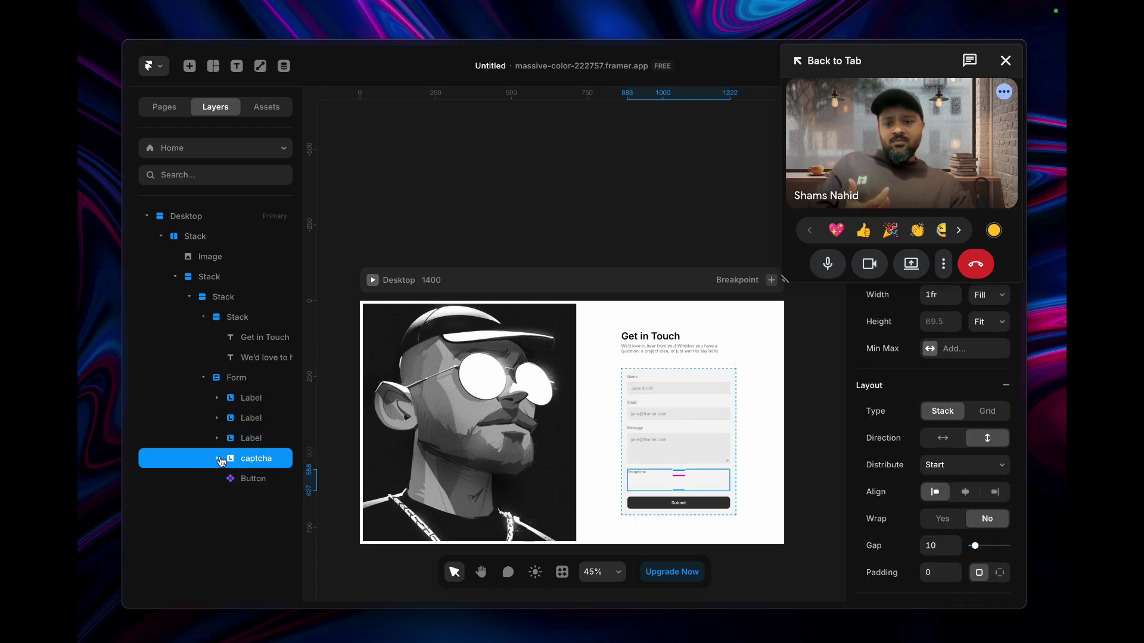
pyautogui.click(250, 438)
pyautogui.click(217, 439)
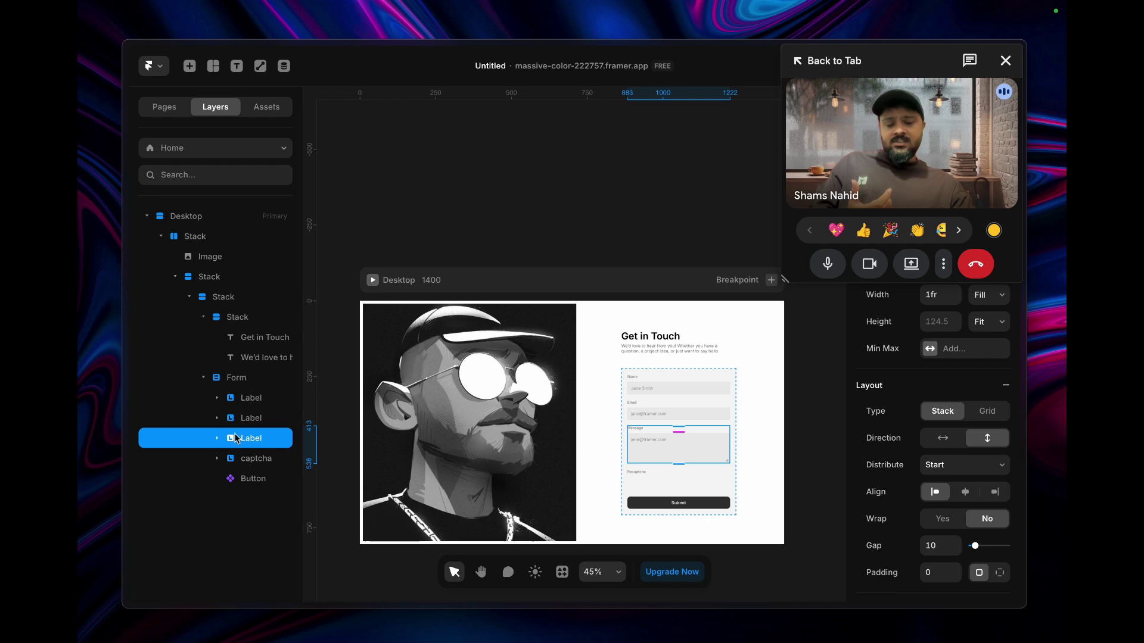
pyautogui.click(217, 439)
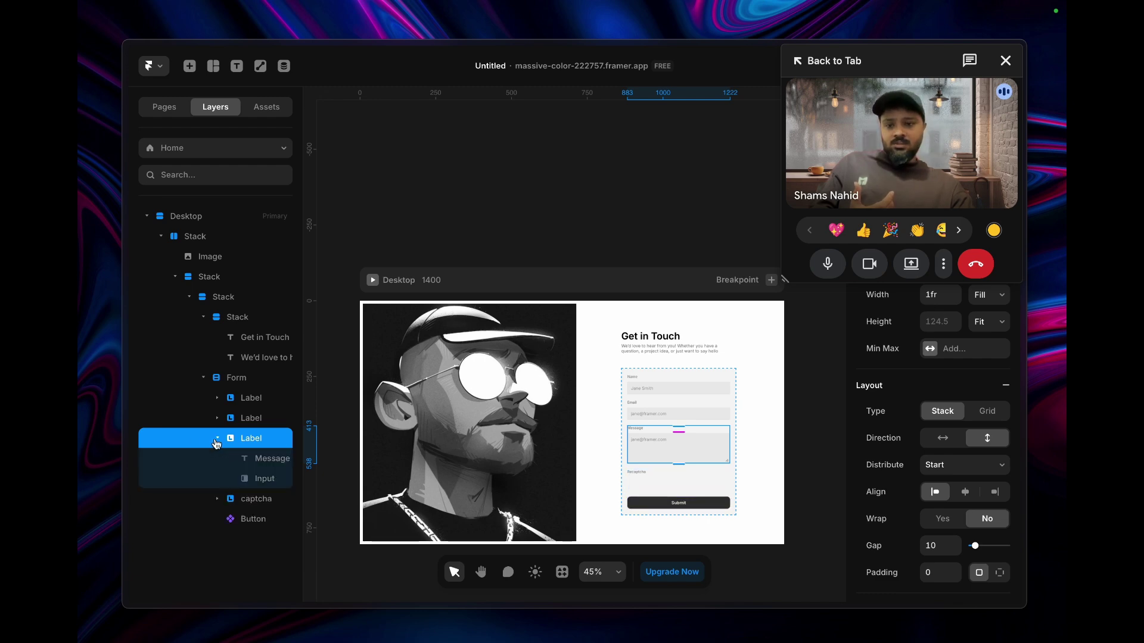
pyautogui.click(264, 479)
# - Confirm the Message input's type stays Text Area and bring up the plugins and commands list
pyautogui.click(982, 351)
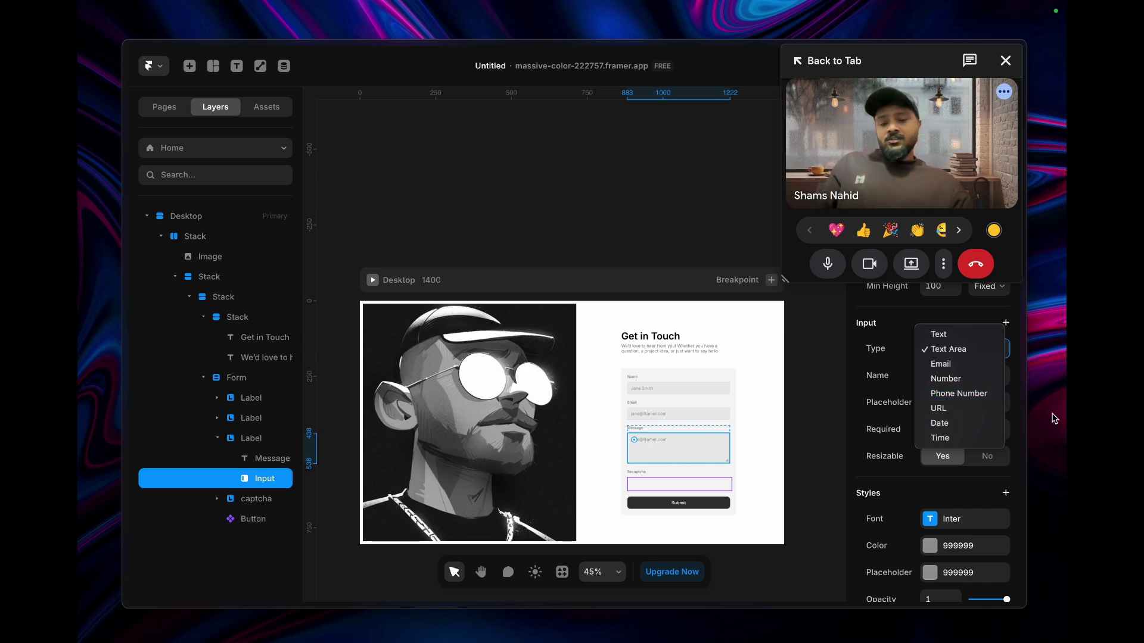
pyautogui.click(561, 572)
pyautogui.click(562, 573)
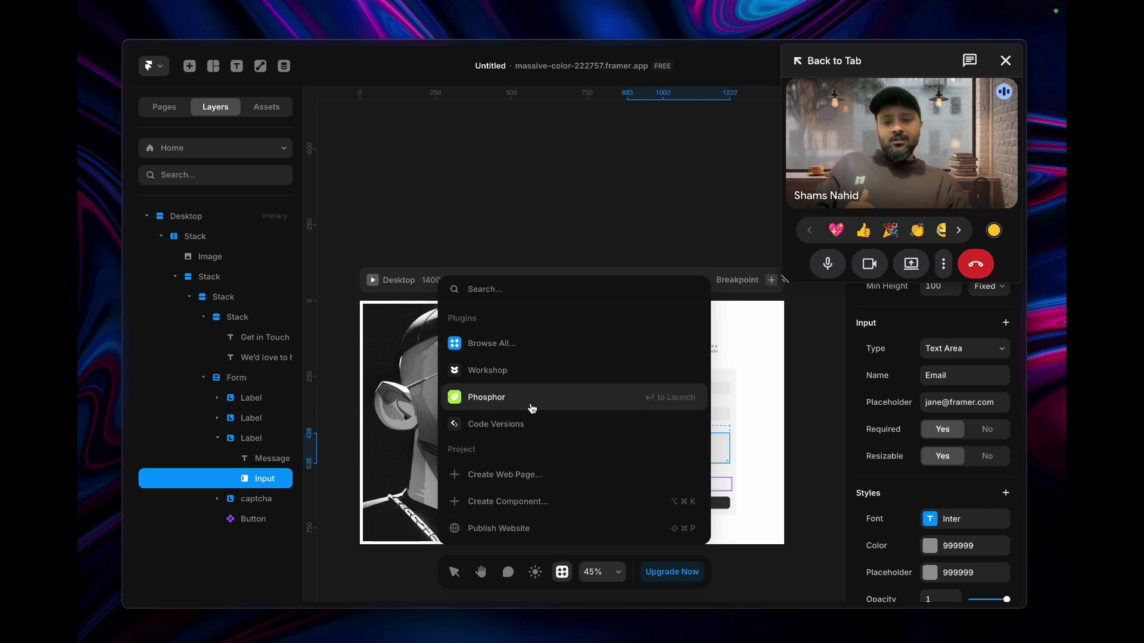
# - Dismiss the plugins and commands list with Escape to reveal the contact form
pyautogui.press('Escape')
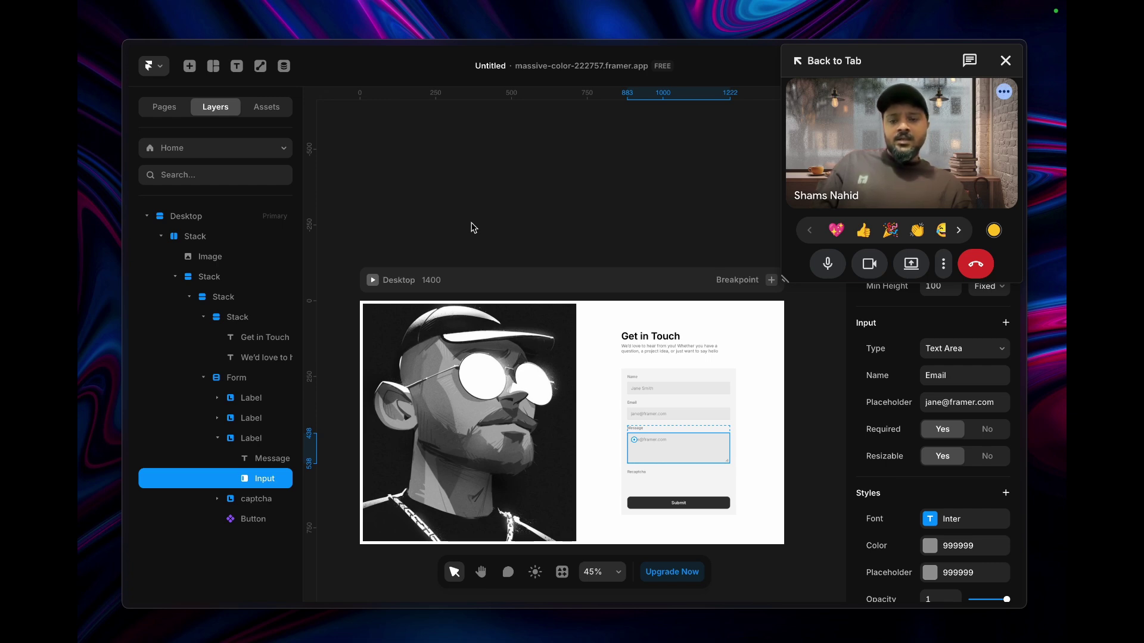
# - Duplicate the Message Label group with Cmd+D and select the copy's Input layer
pyautogui.click(222, 380)
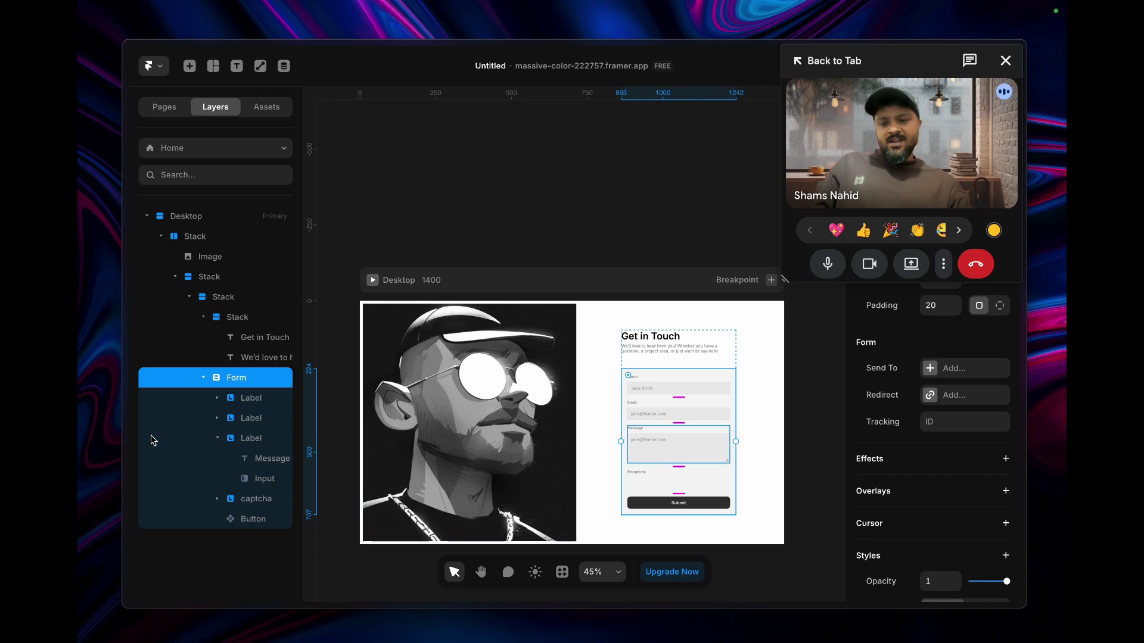
pyautogui.click(218, 439)
pyautogui.click(234, 445)
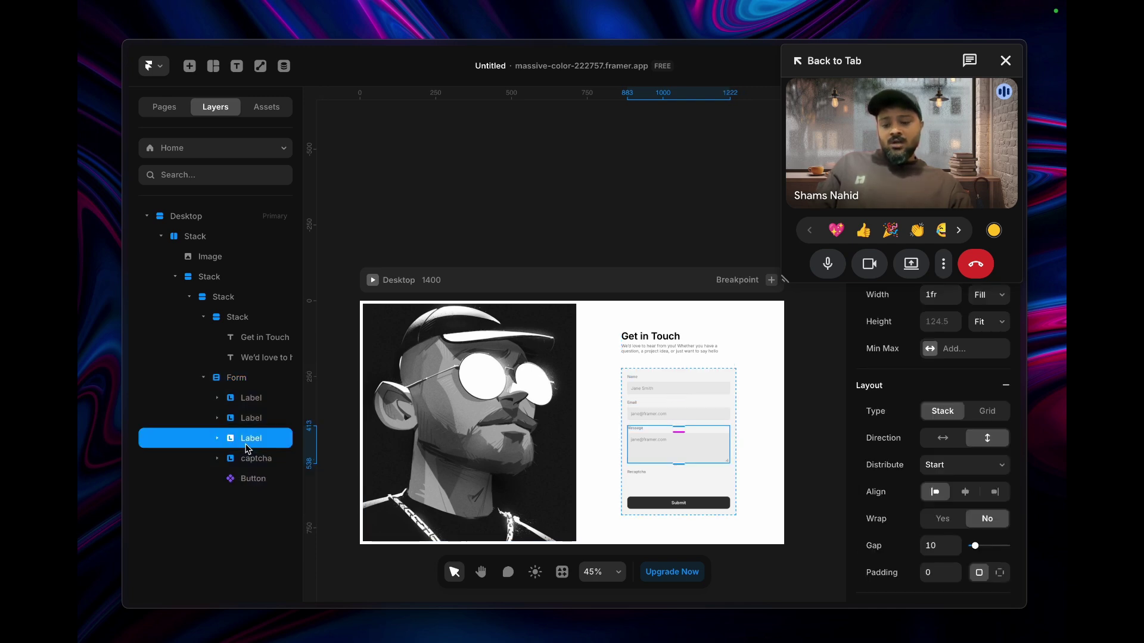
pyautogui.press('super+d')
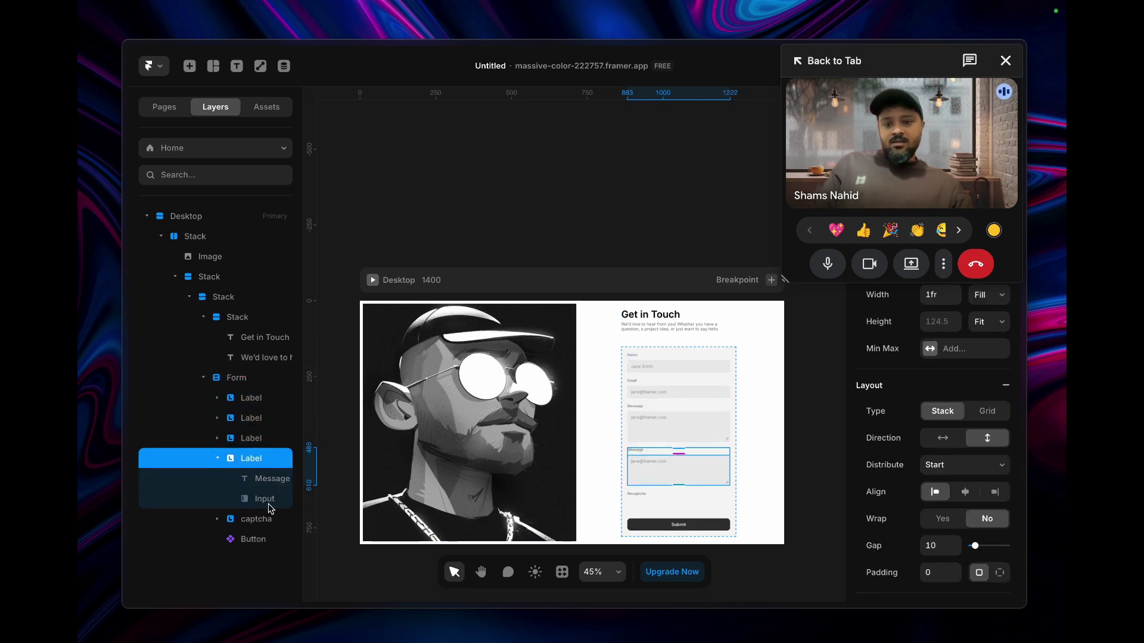
pyautogui.click(266, 499)
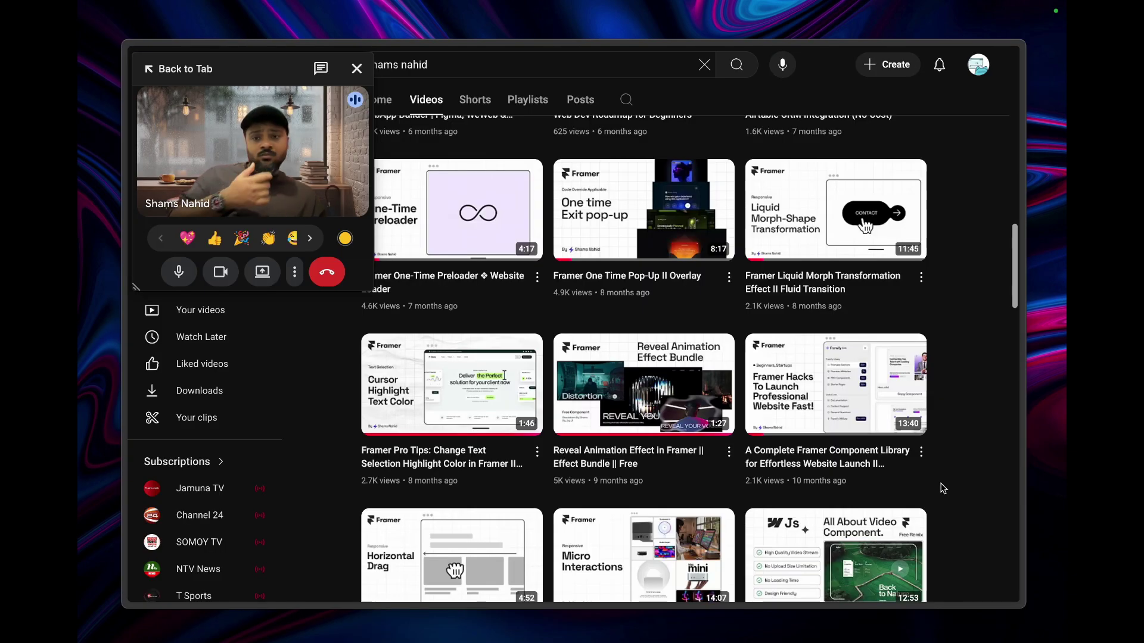
pyautogui.moveTo(943, 488)
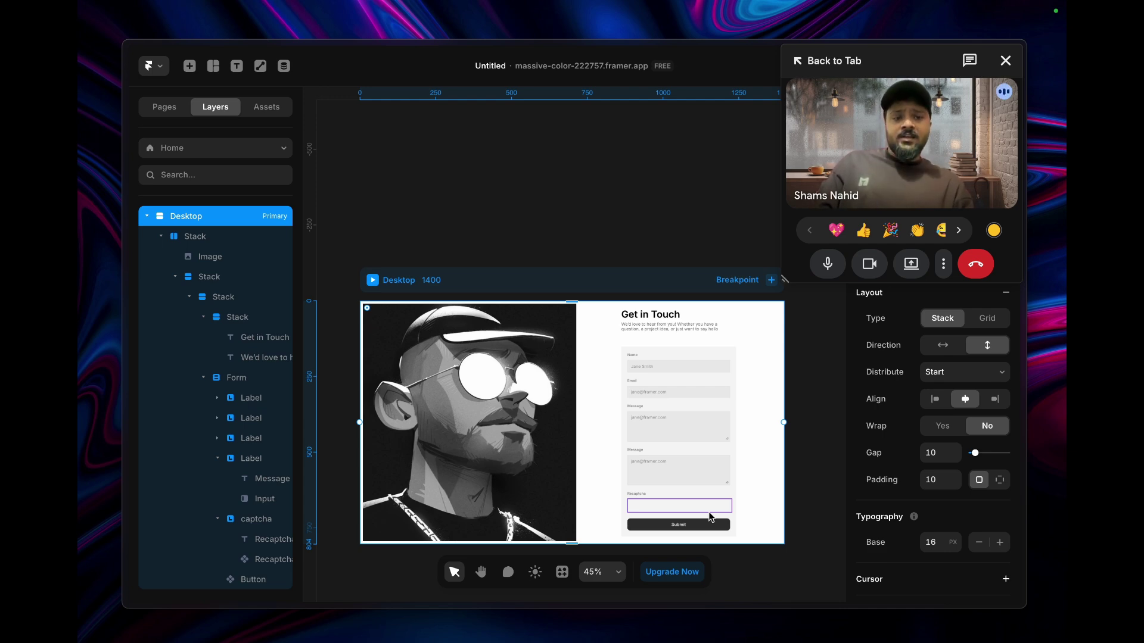
# - Zoom the canvas to 61% on the selected Form and dismiss the Meet tab notice
pyautogui.click(249, 343)
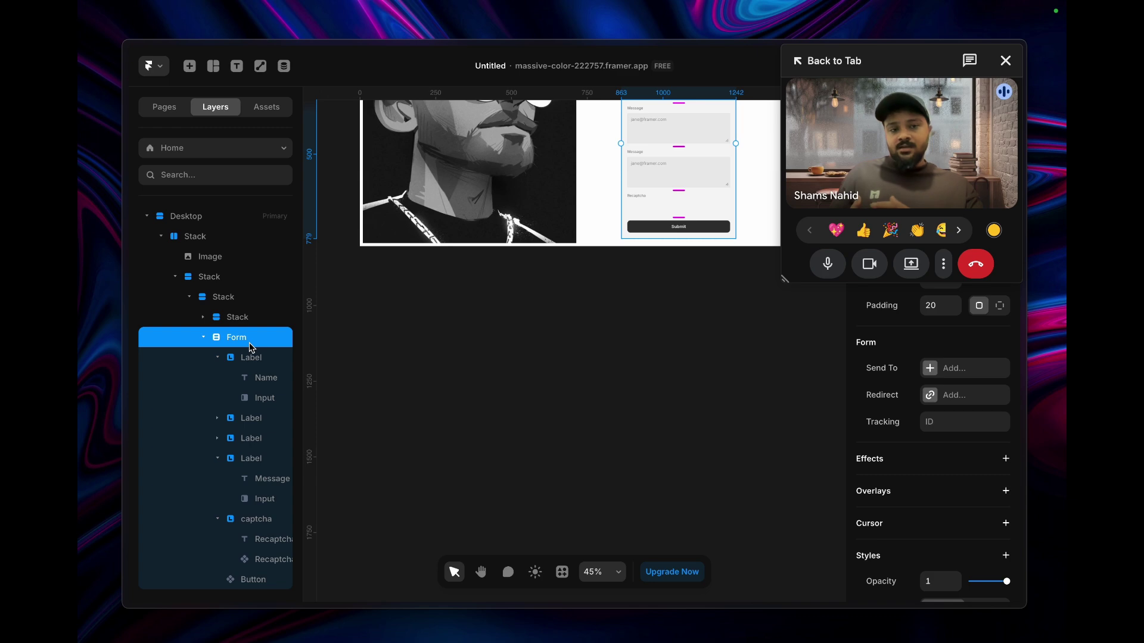
pyautogui.scroll(5, 669, 276)
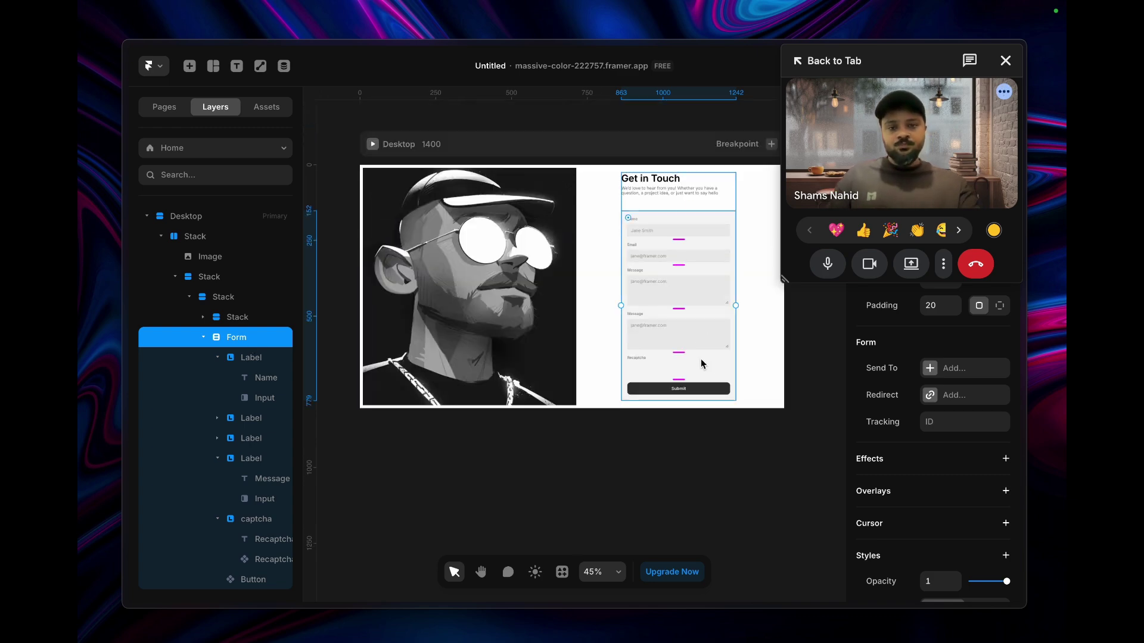
pyautogui.scroll(3, 700, 362)
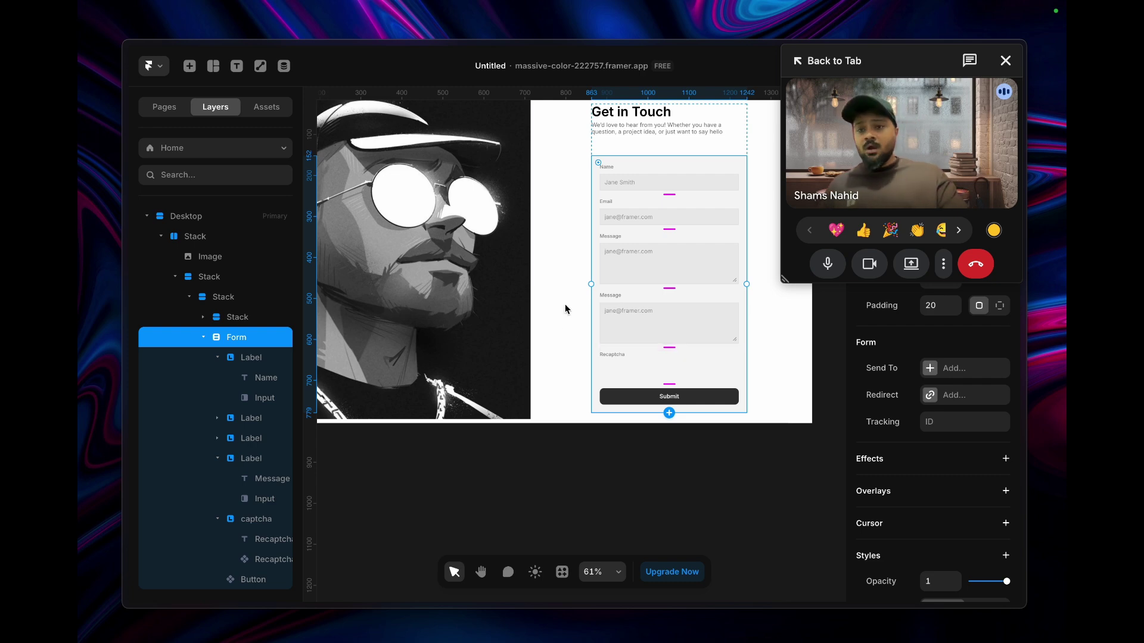
pyautogui.moveTo(158, 277)
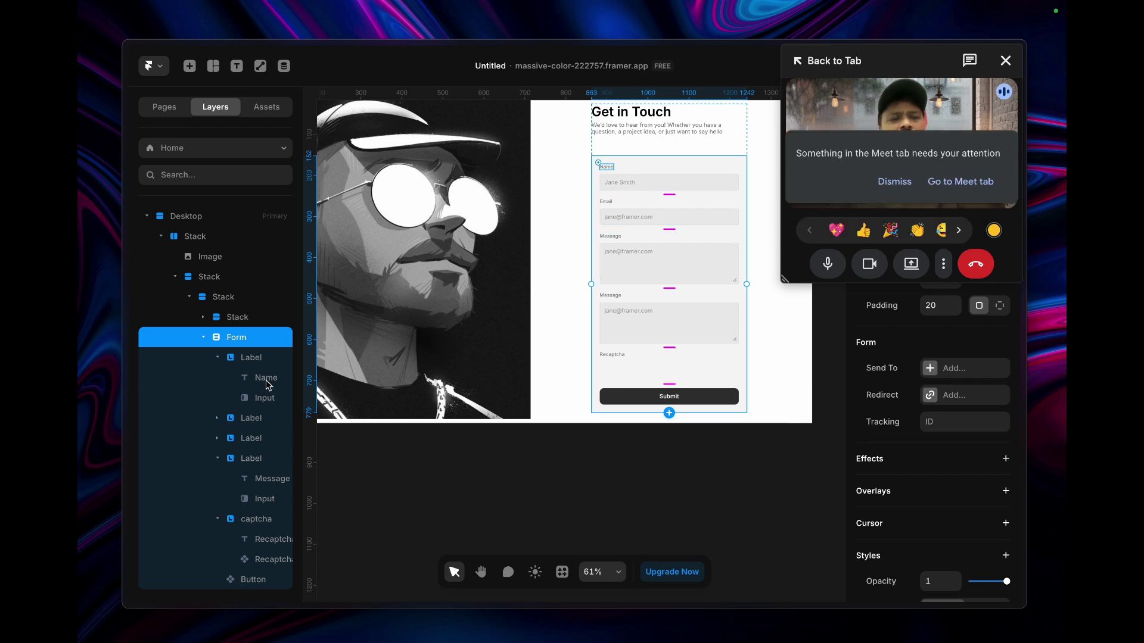
pyautogui.click(890, 181)
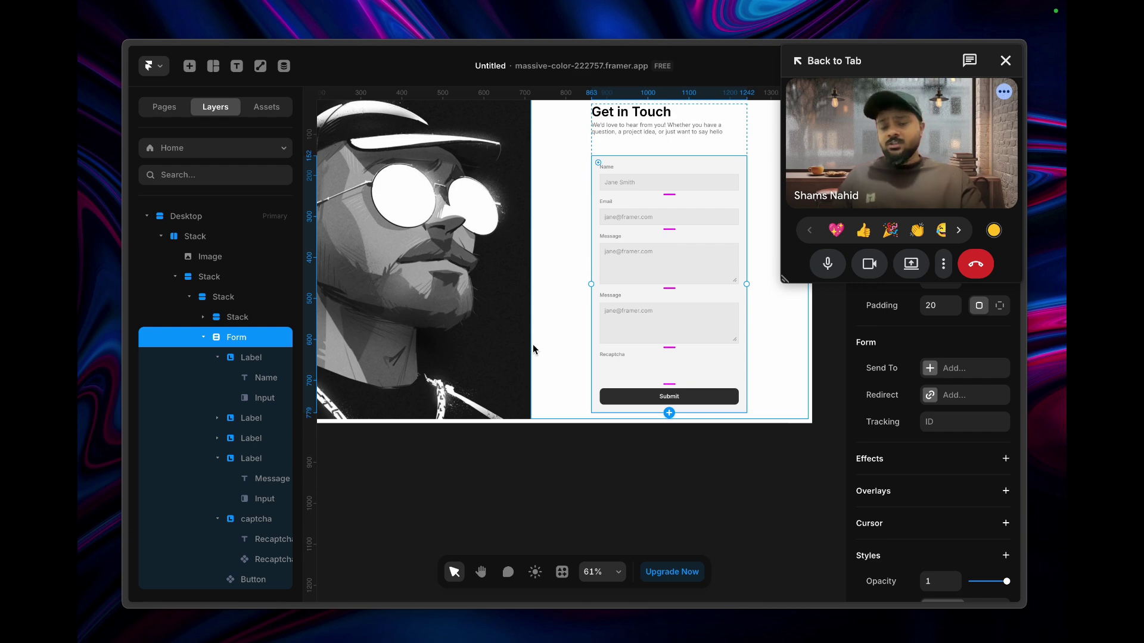
# - Search the Insert panel for 'form', then close it without inserting anything
pyautogui.click(189, 66)
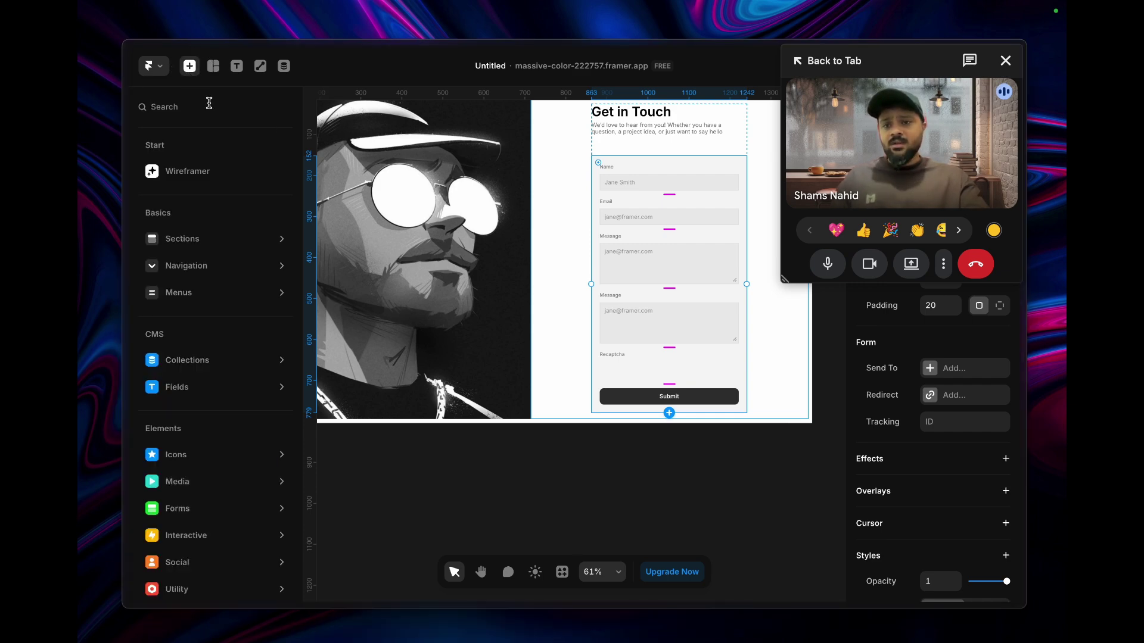
pyautogui.write('form')
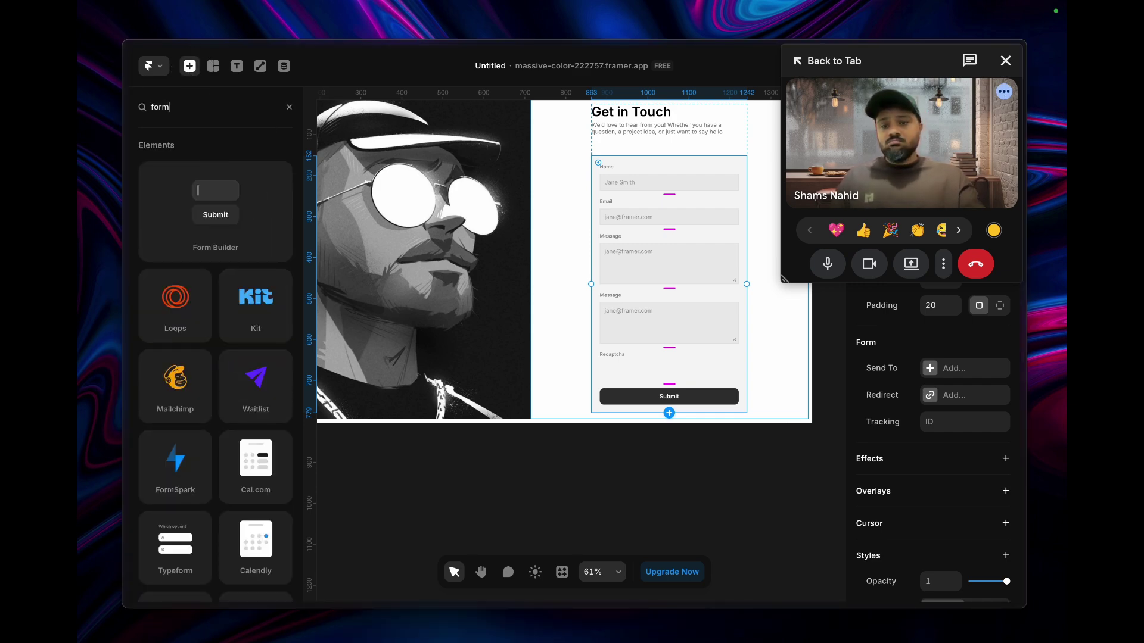
pyautogui.click(612, 485)
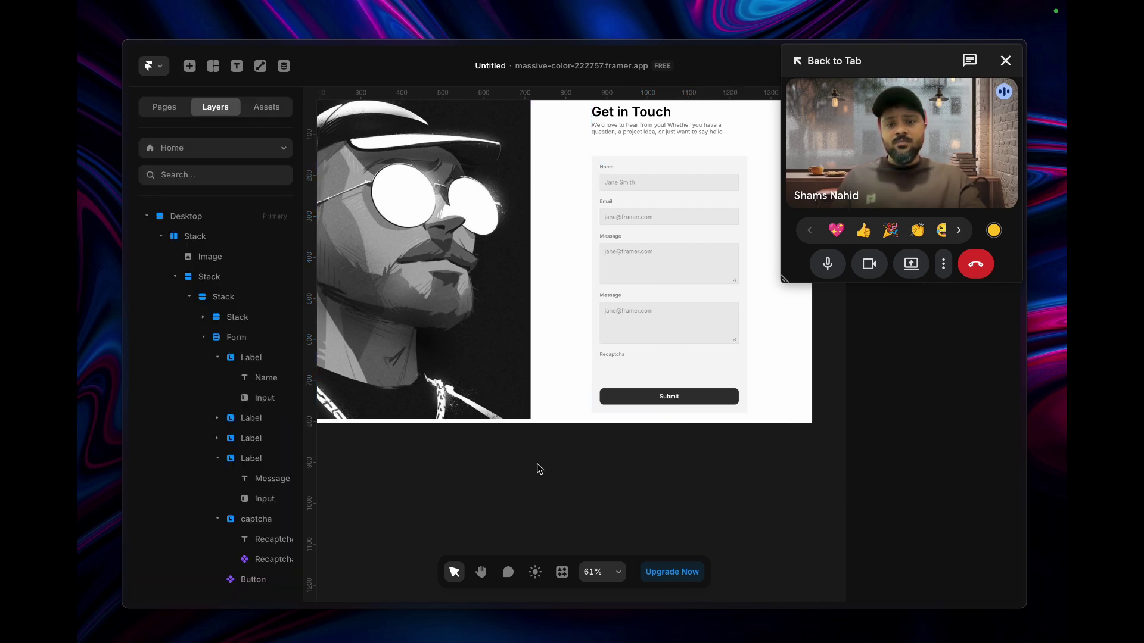
# - Collapse the Name, fourth Label and captcha groups under the selected Form
pyautogui.click(229, 339)
pyautogui.click(218, 358)
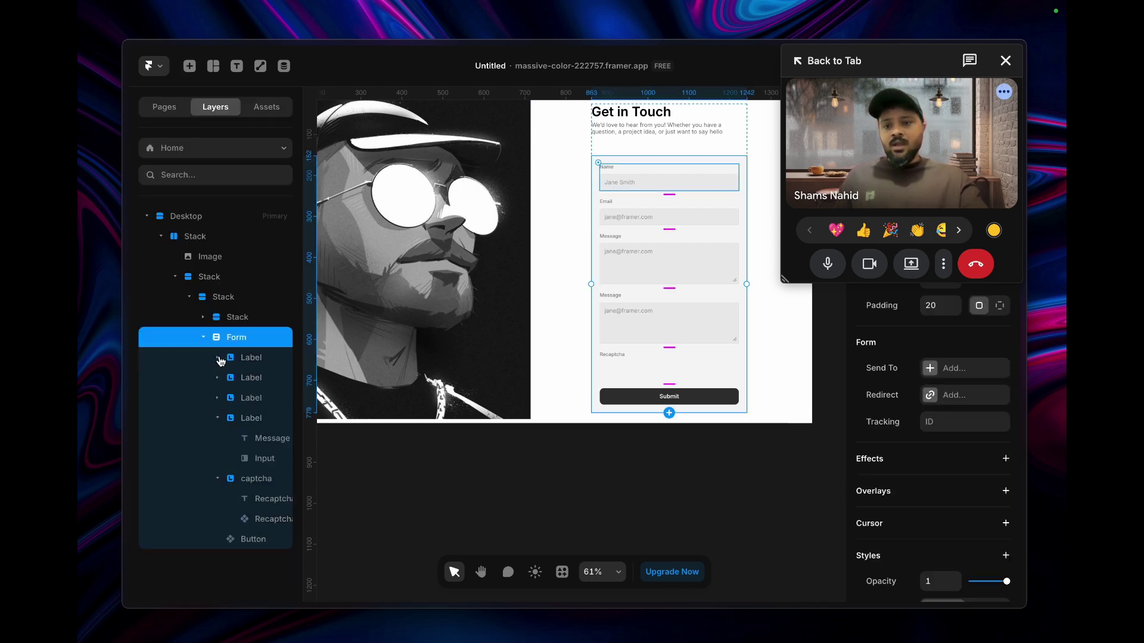
pyautogui.click(218, 418)
pyautogui.click(218, 439)
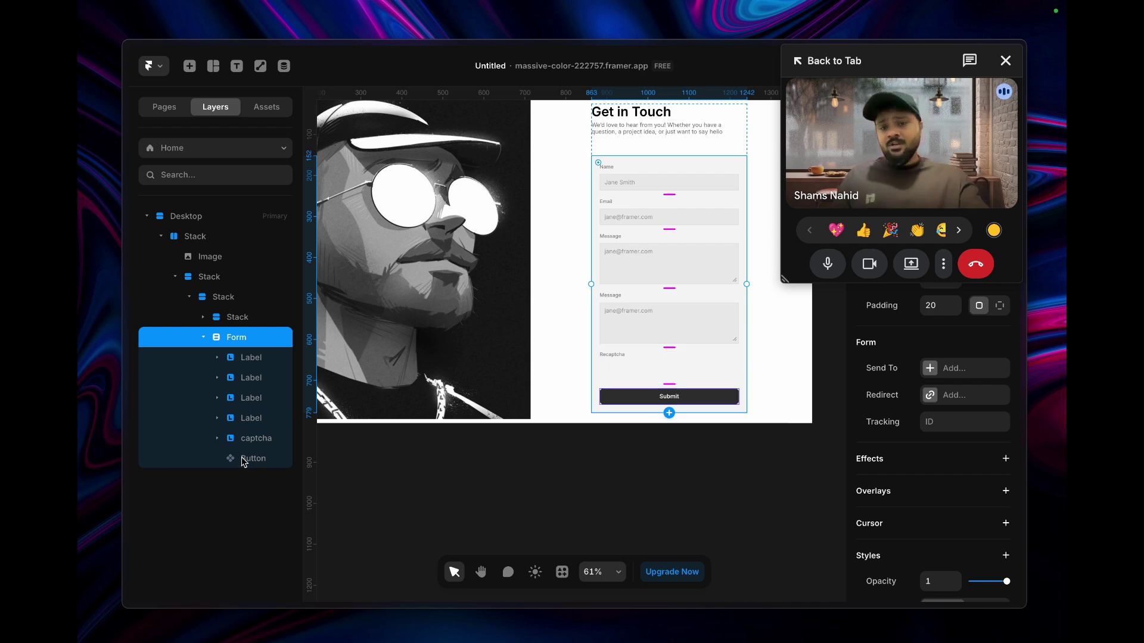
pyautogui.click(250, 378)
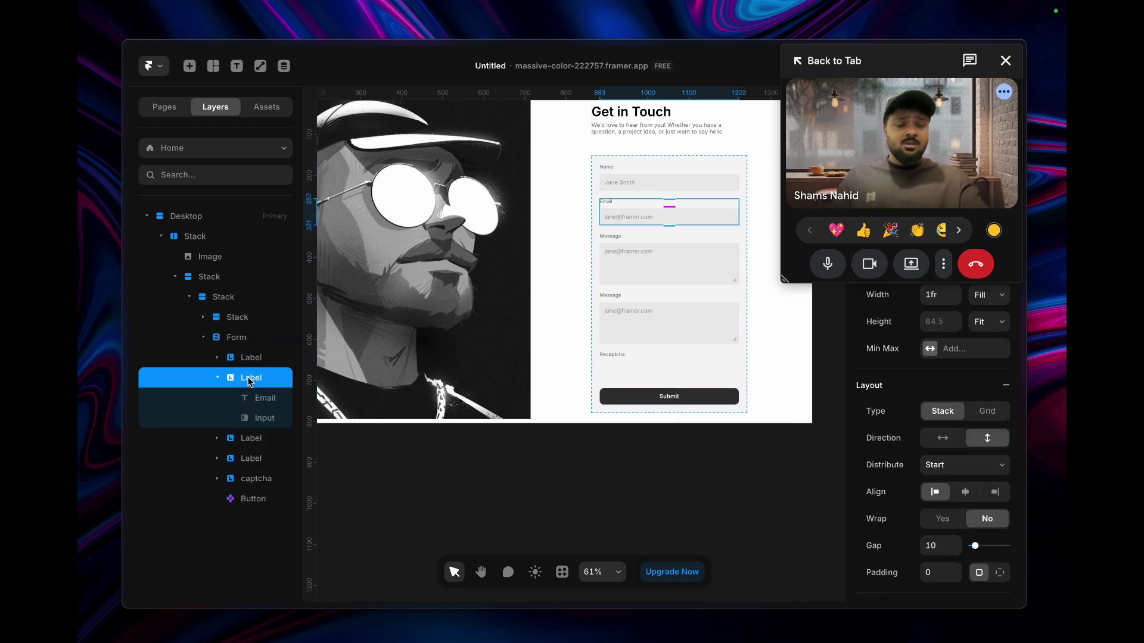
pyautogui.rightClick(249, 380)
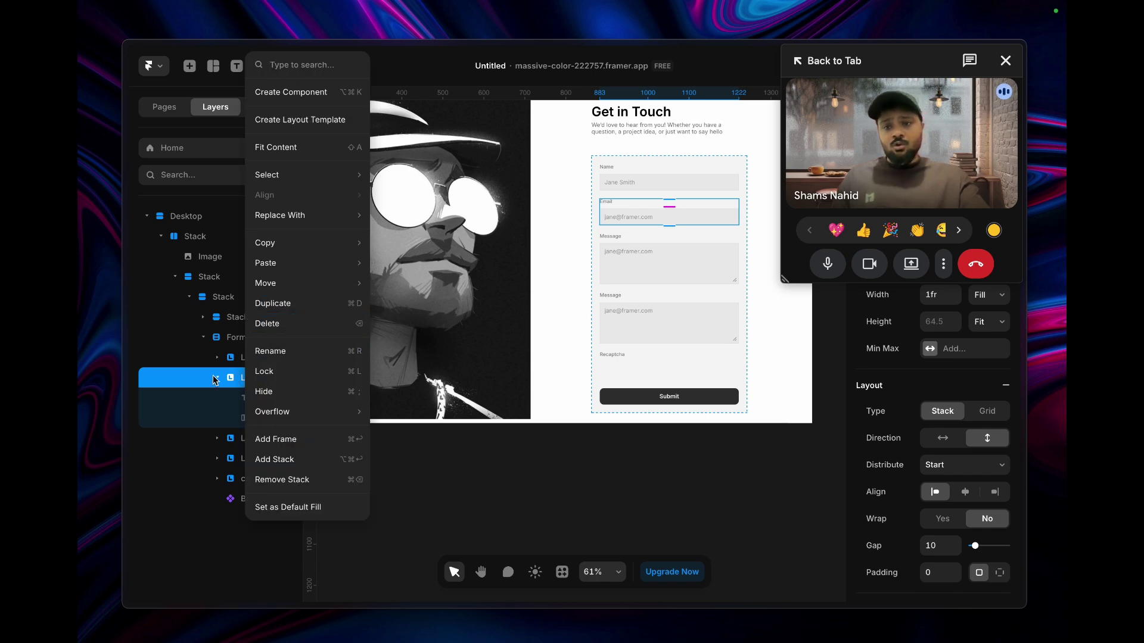
pyautogui.press('Escape')
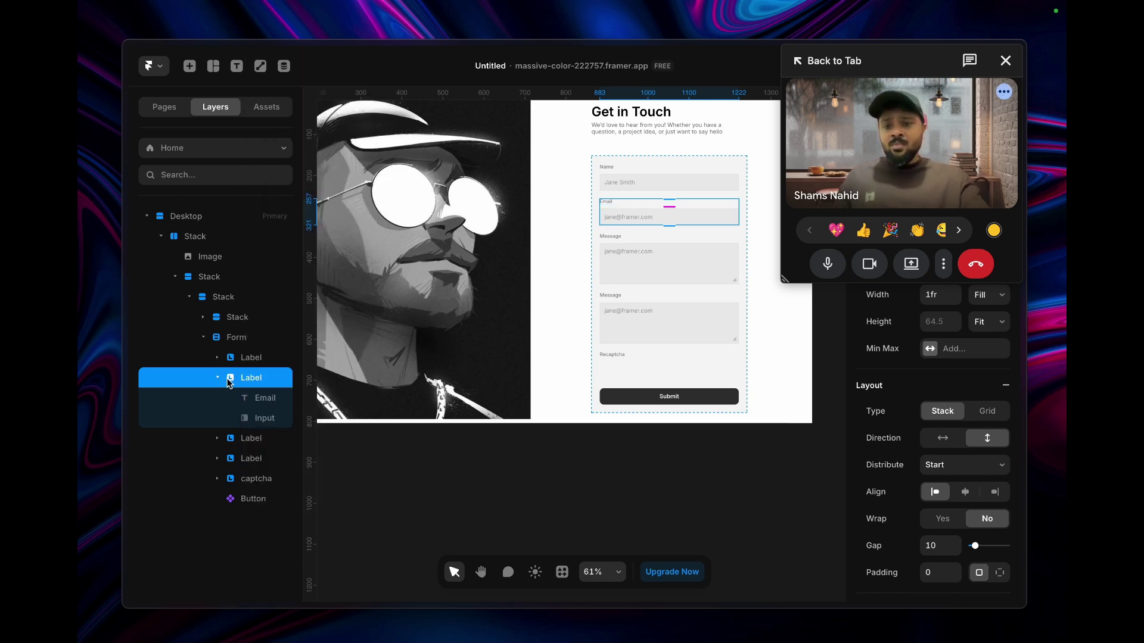
pyautogui.click(262, 421)
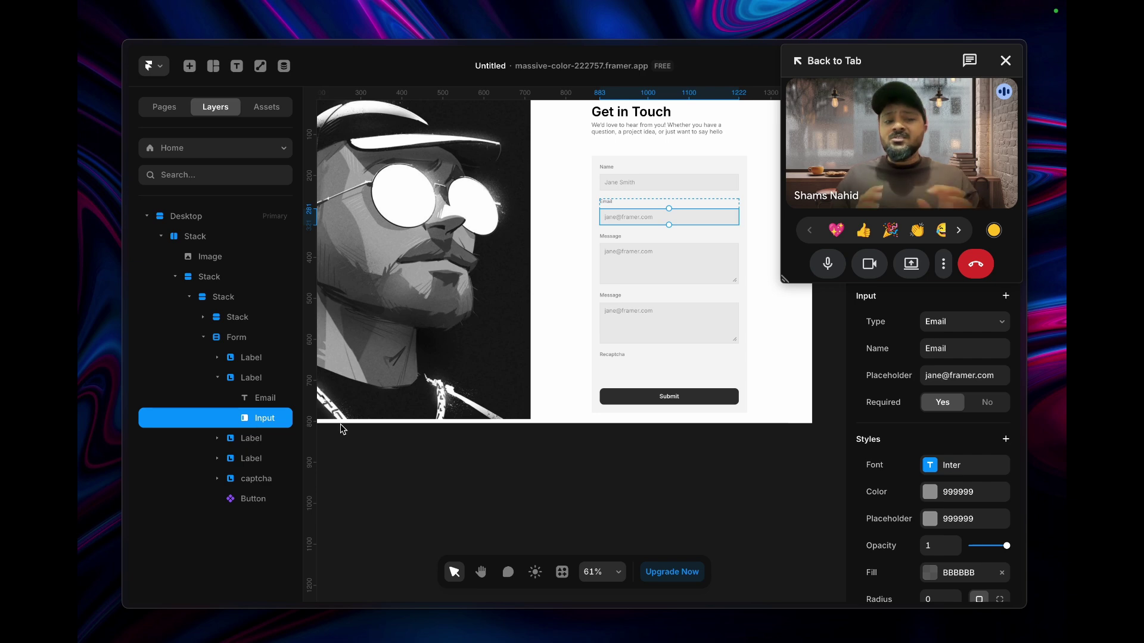
pyautogui.click(232, 344)
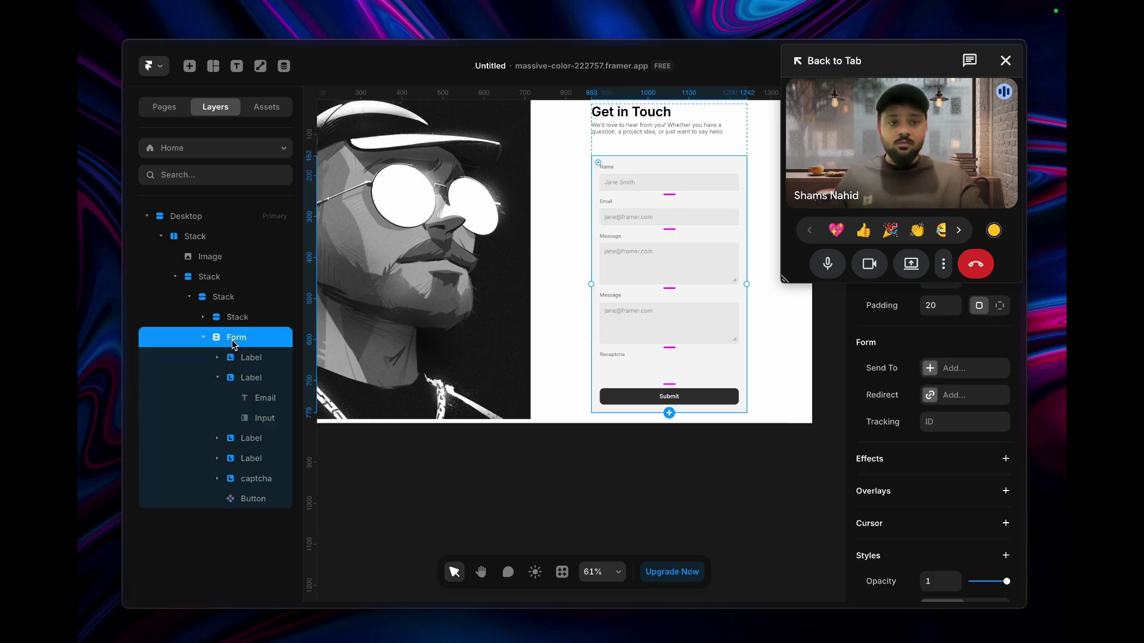
pyautogui.click(255, 419)
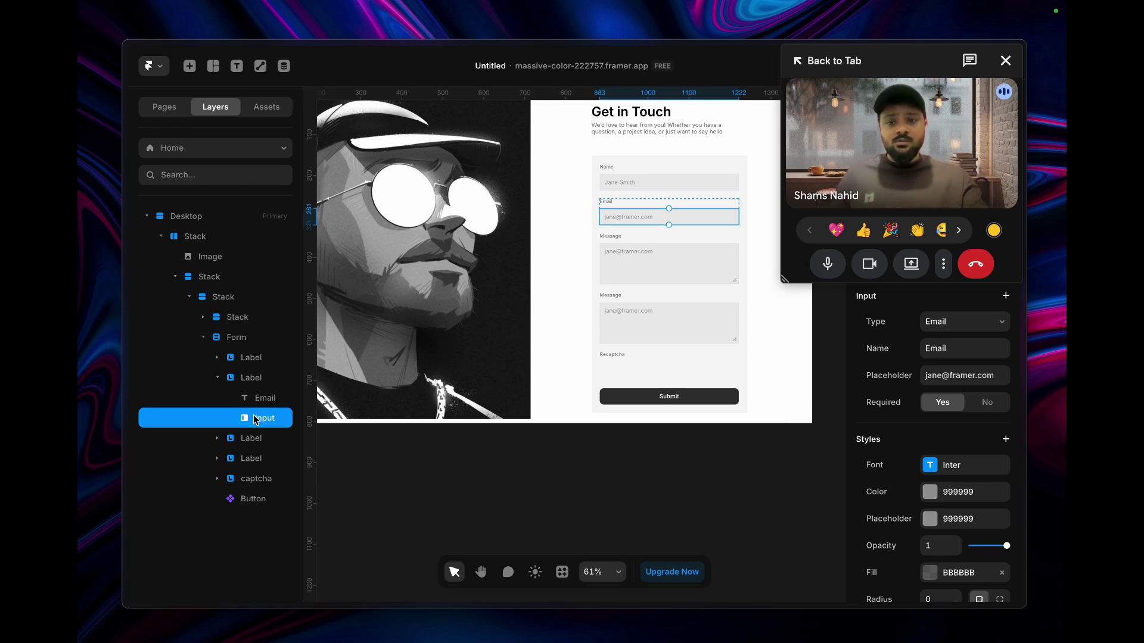
pyautogui.click(217, 479)
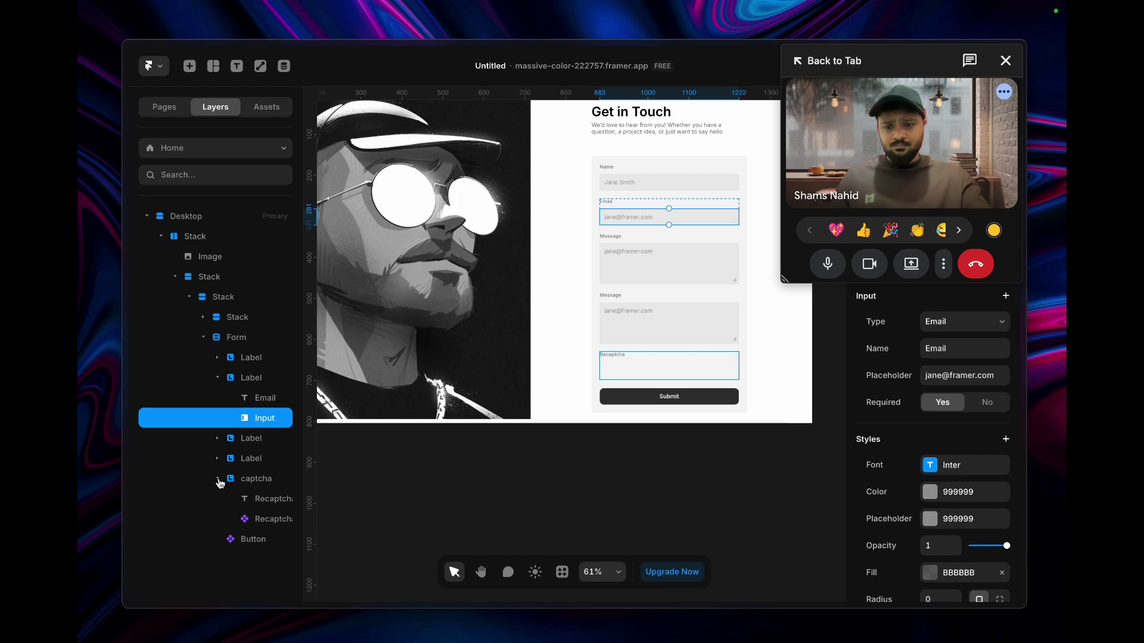
pyautogui.click(217, 478)
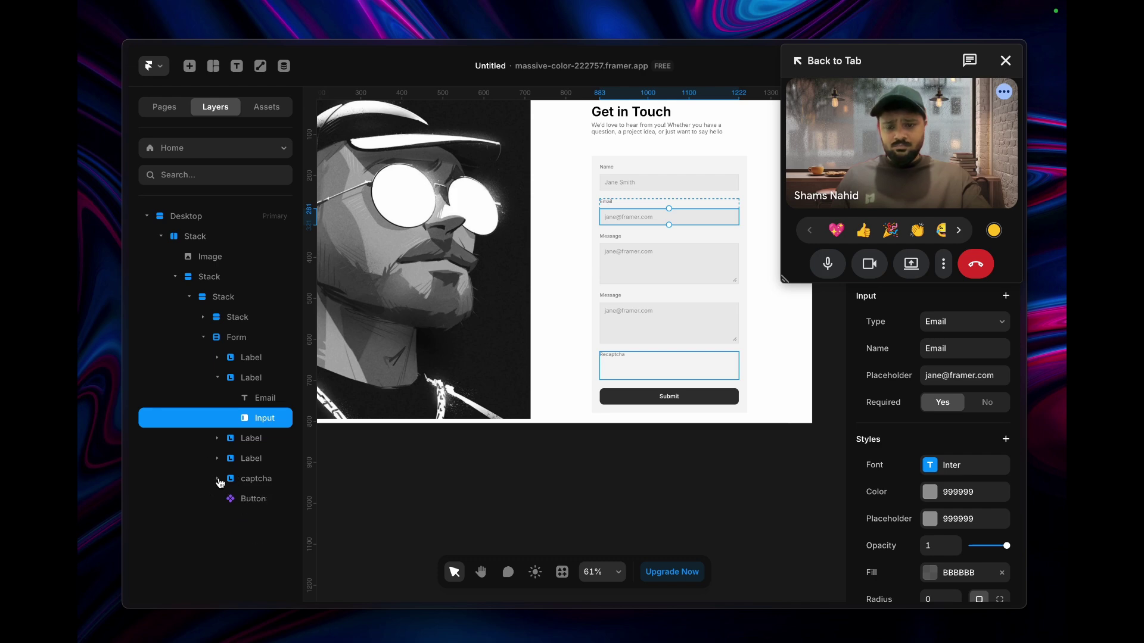
pyautogui.click(217, 377)
pyautogui.click(262, 439)
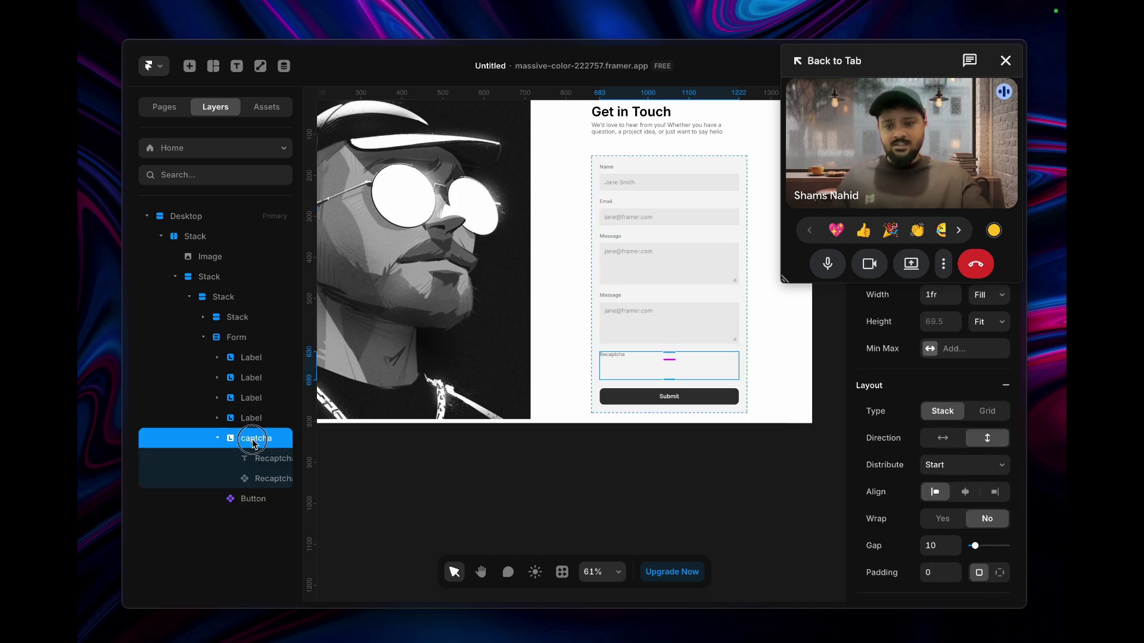
# - Rename the captcha group layer to 'Recapctha'
pyautogui.doubleClick(252, 438)
pyautogui.write('Lebe;')
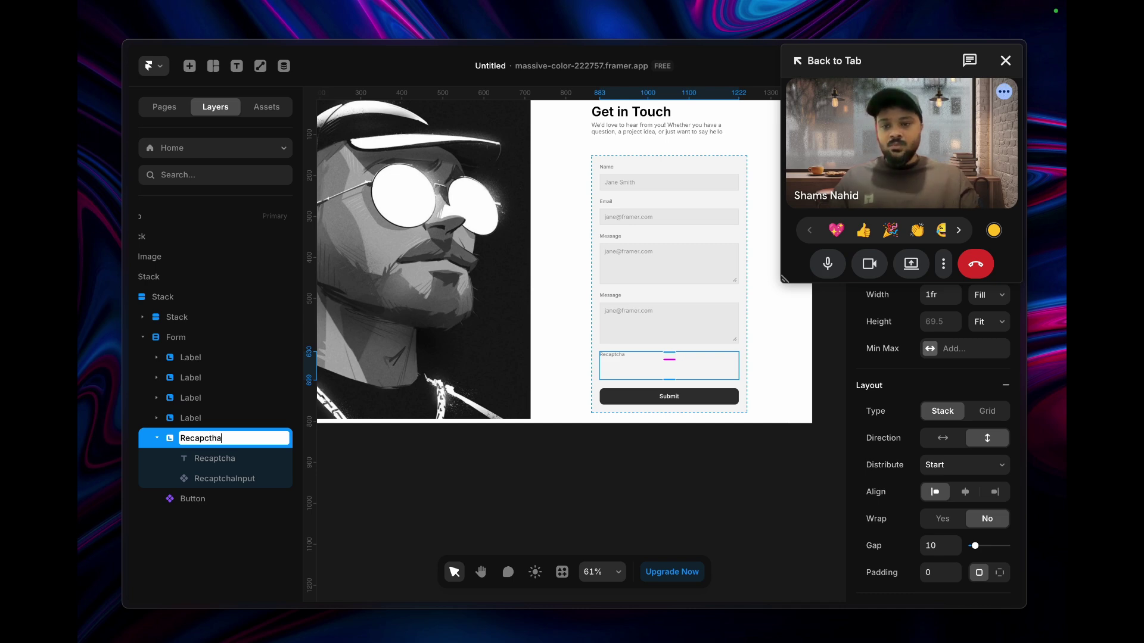
pyautogui.press('Return')
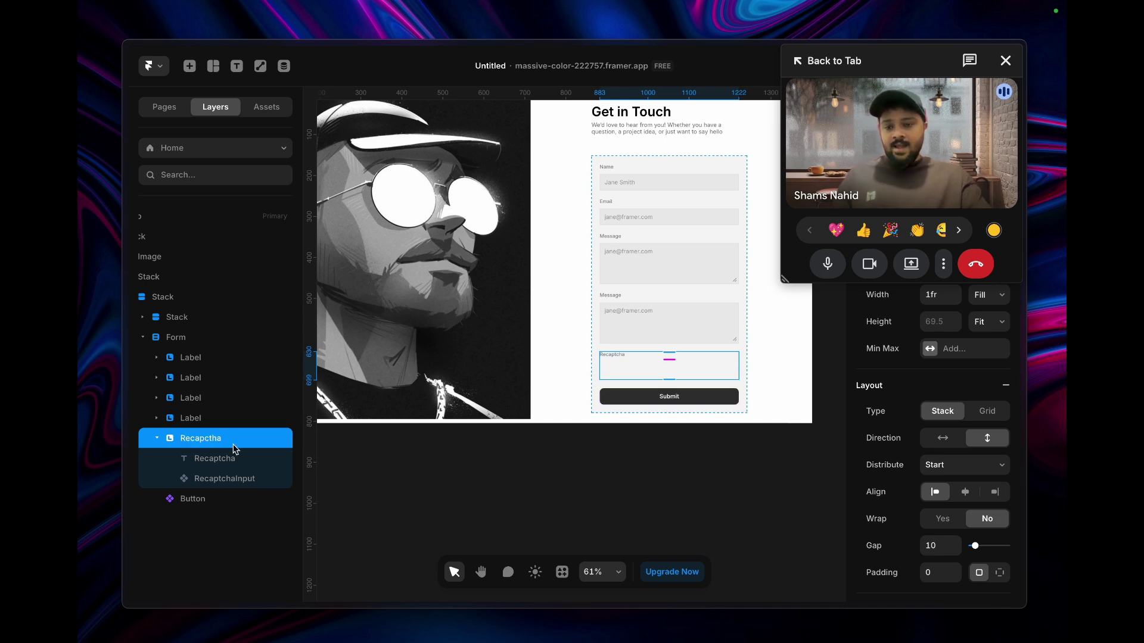
# - Inspect the reCAPTCHA component's settings: site key, error message, Light theme, Normal size
pyautogui.click(232, 463)
pyautogui.scroll(5, 632, 374)
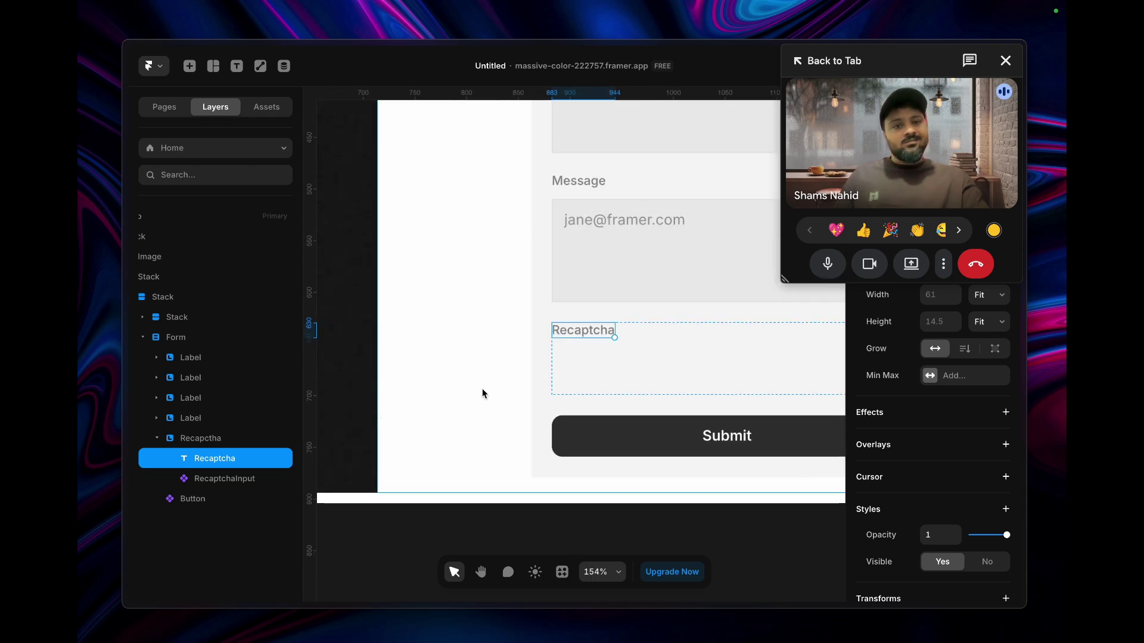
pyautogui.click(232, 481)
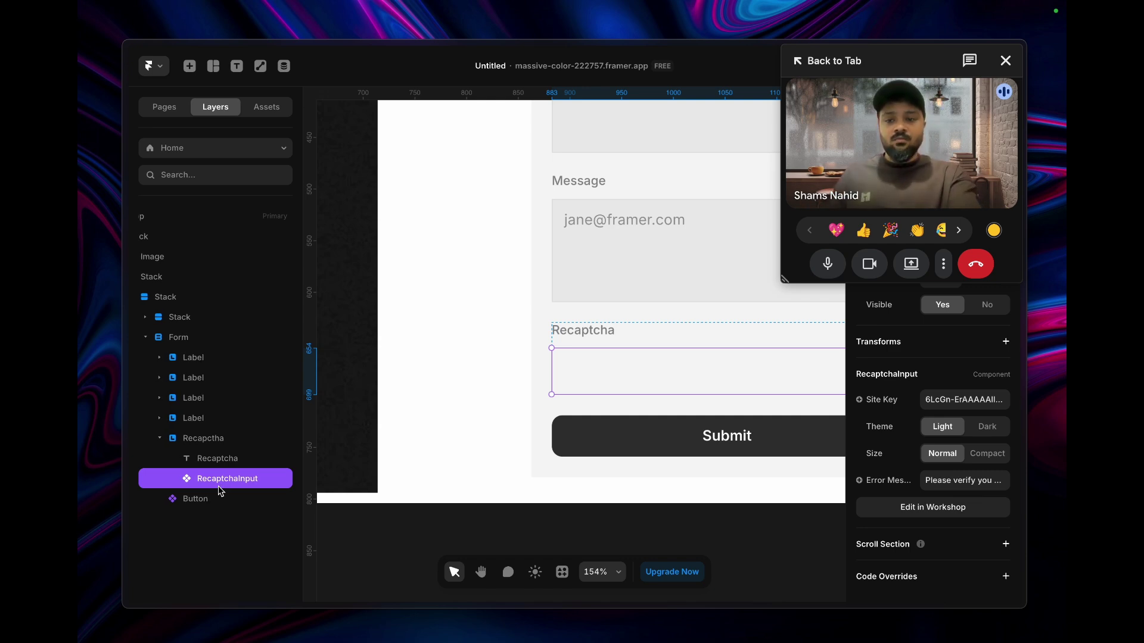
pyautogui.hscroll(-2, 218, 490)
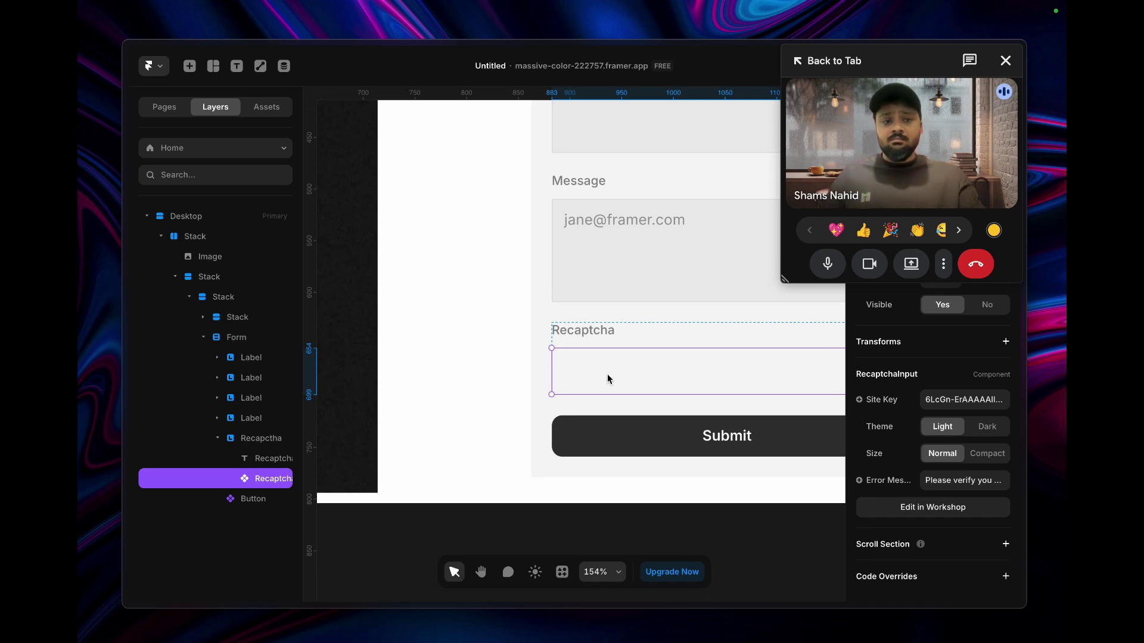
pyautogui.scroll(-5, 606, 373)
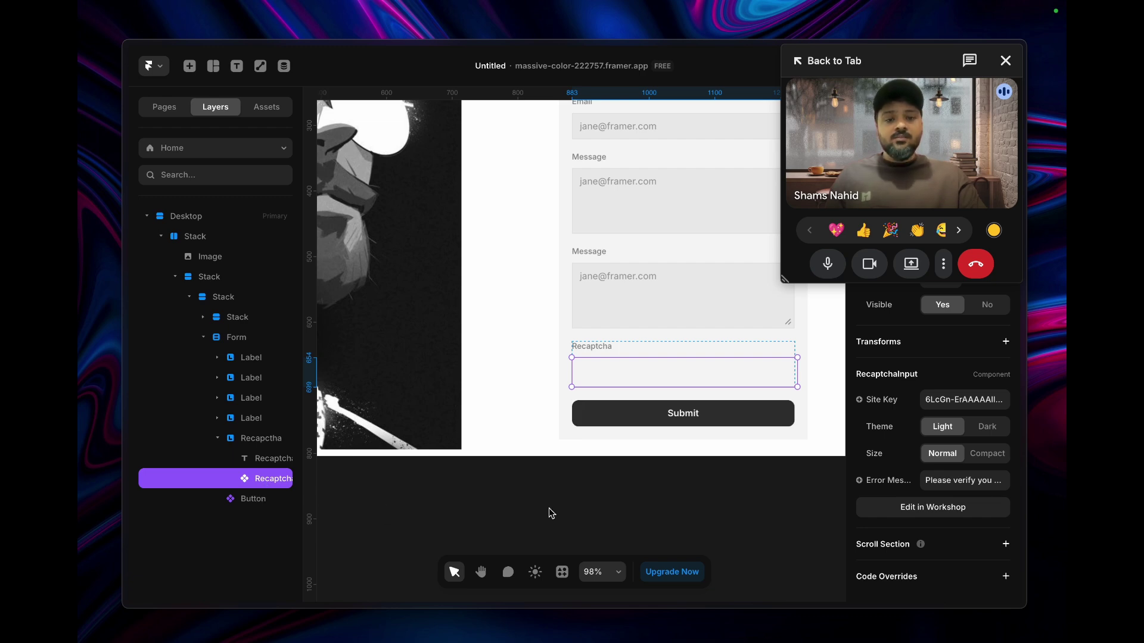
pyautogui.hscroll(3, 661, 483)
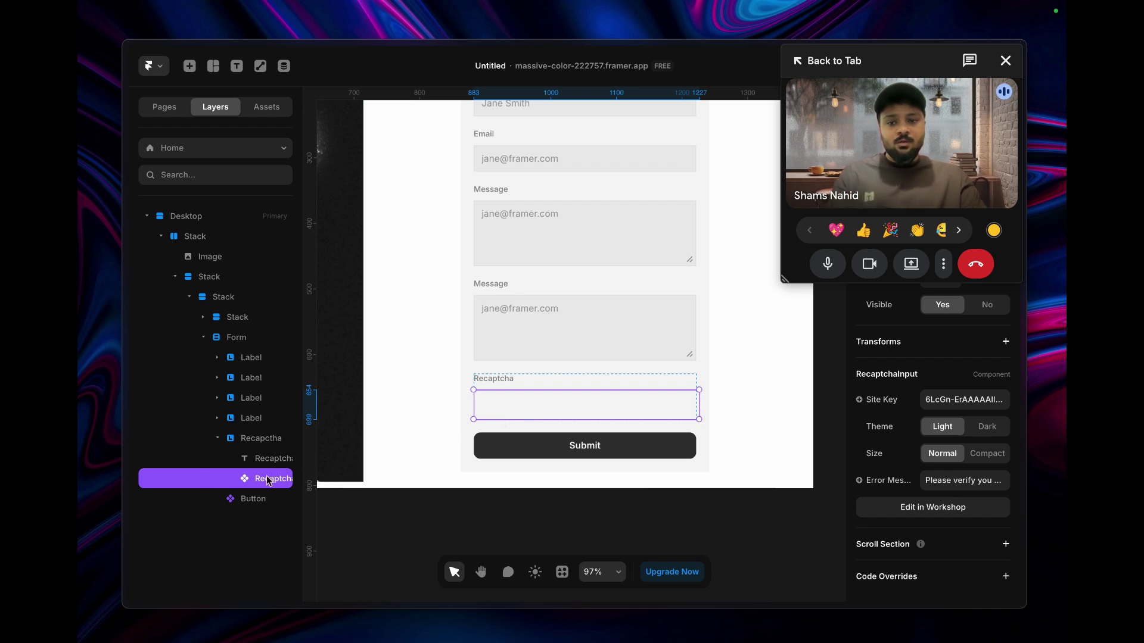
pyautogui.click(243, 439)
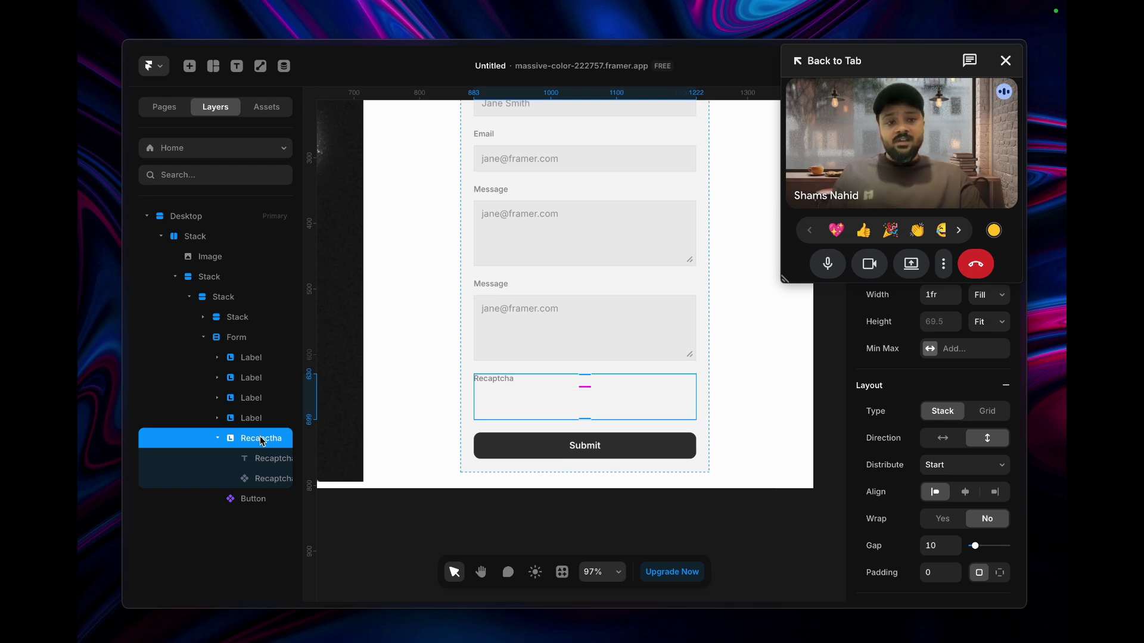
pyautogui.click(264, 484)
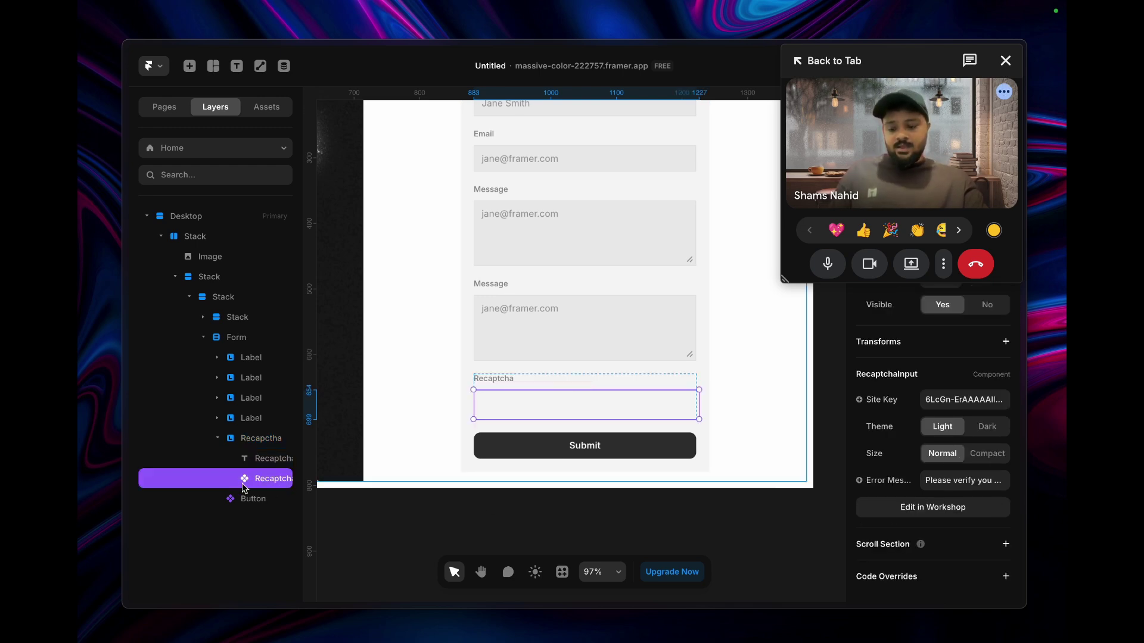
pyautogui.moveTo(241, 484); pyautogui.dragTo(534, 385)
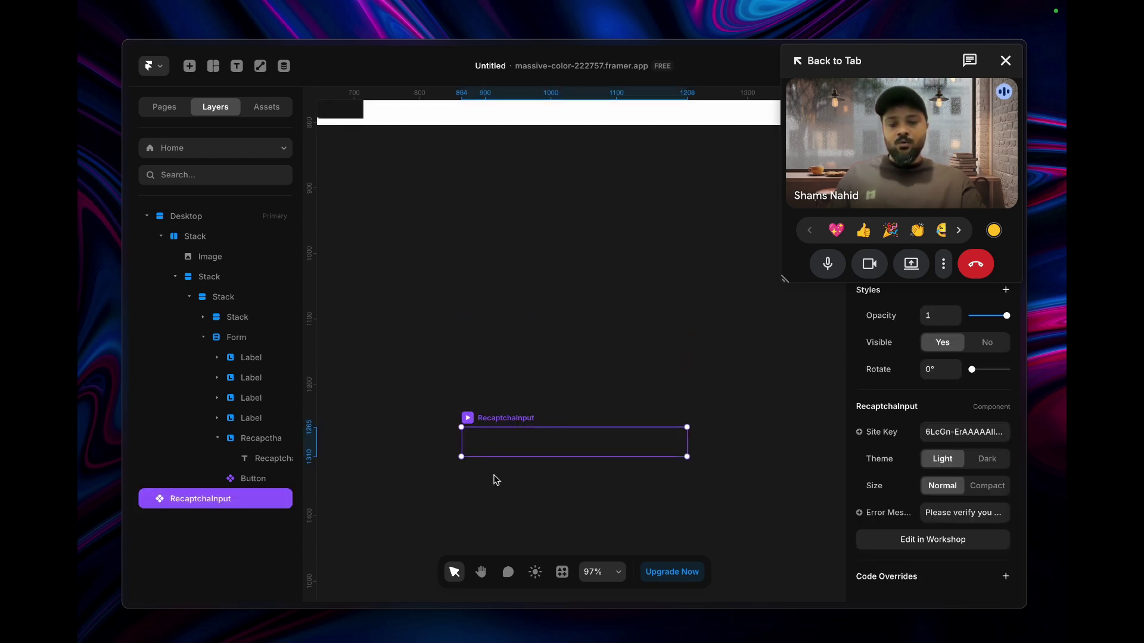
pyautogui.press('Delete')
pyautogui.scroll(5, 518, 355)
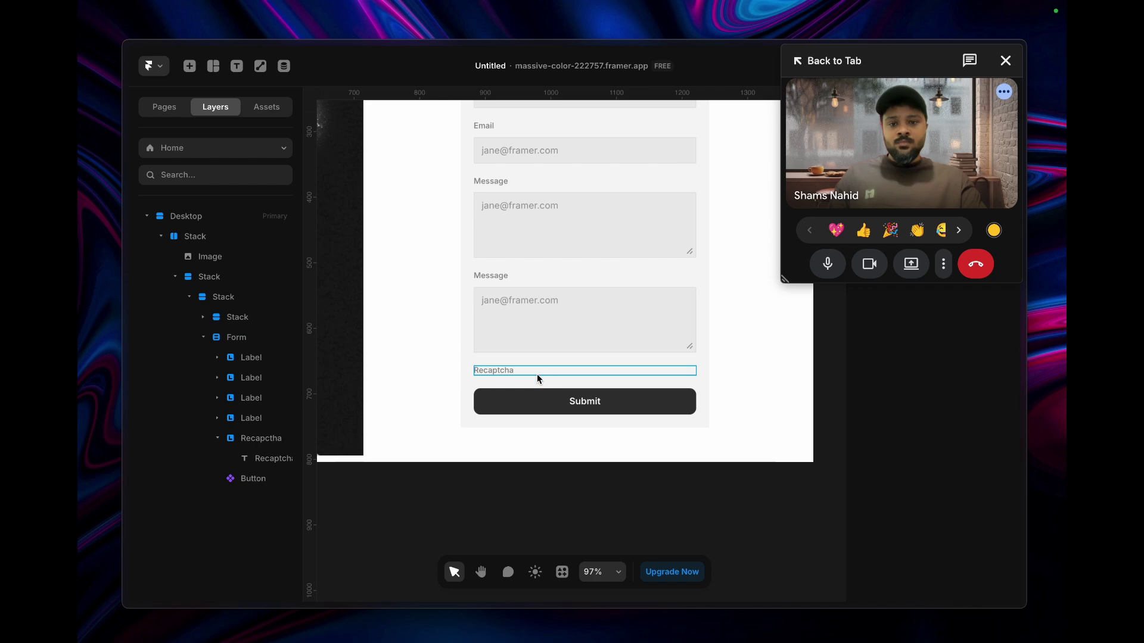
pyautogui.click(259, 437)
pyautogui.hotkey('ctrl', 'v')
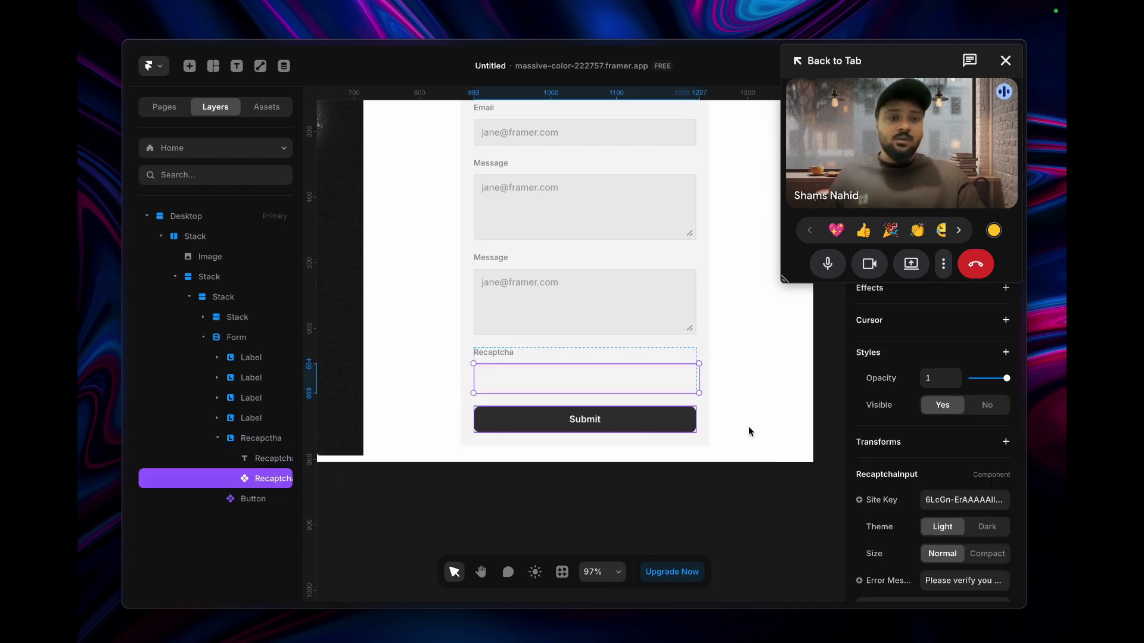
pyautogui.scroll(-2, 928, 467)
pyautogui.click(595, 483)
pyautogui.click(262, 480)
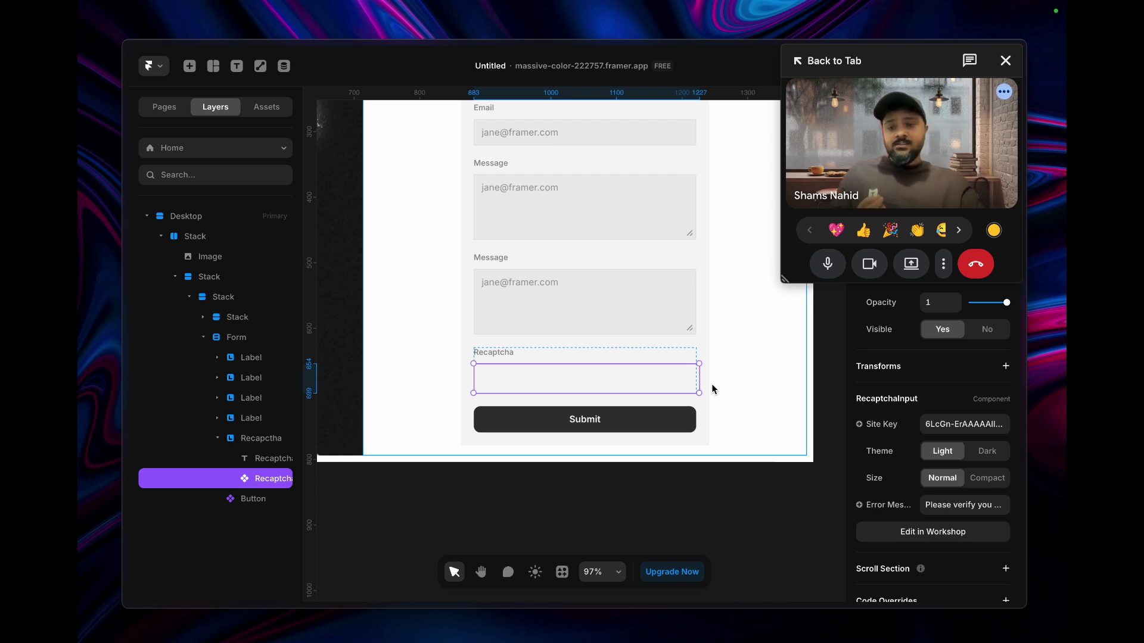
# - Move the call window aside and open the Publish panel showing the live site address
pyautogui.moveTo(895, 70); pyautogui.dragTo(688, 85)
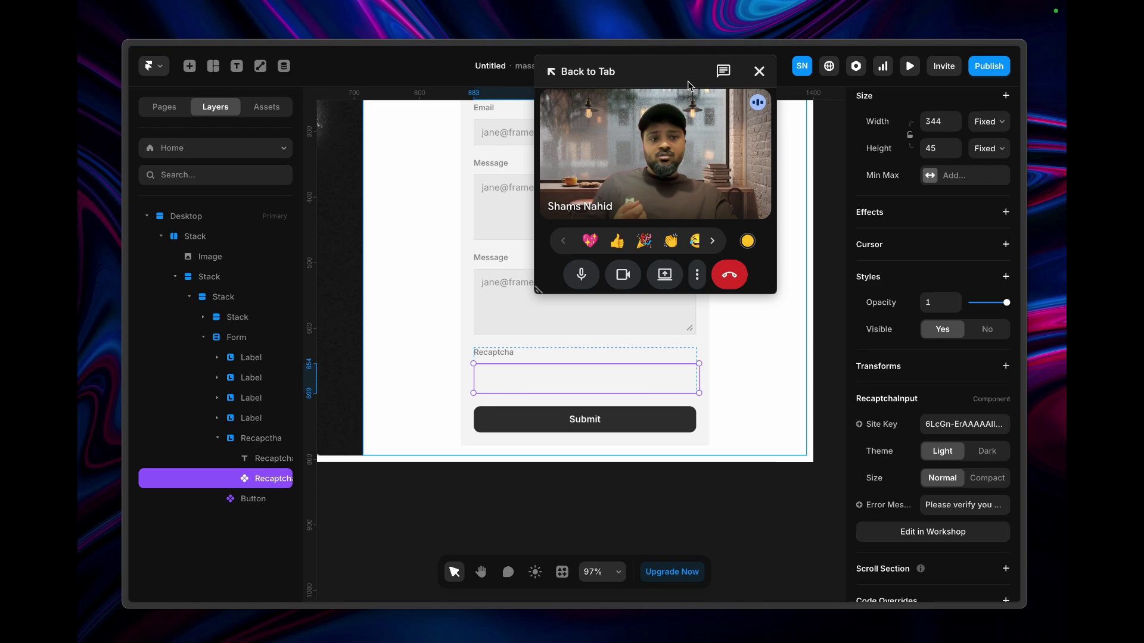
pyautogui.click(986, 66)
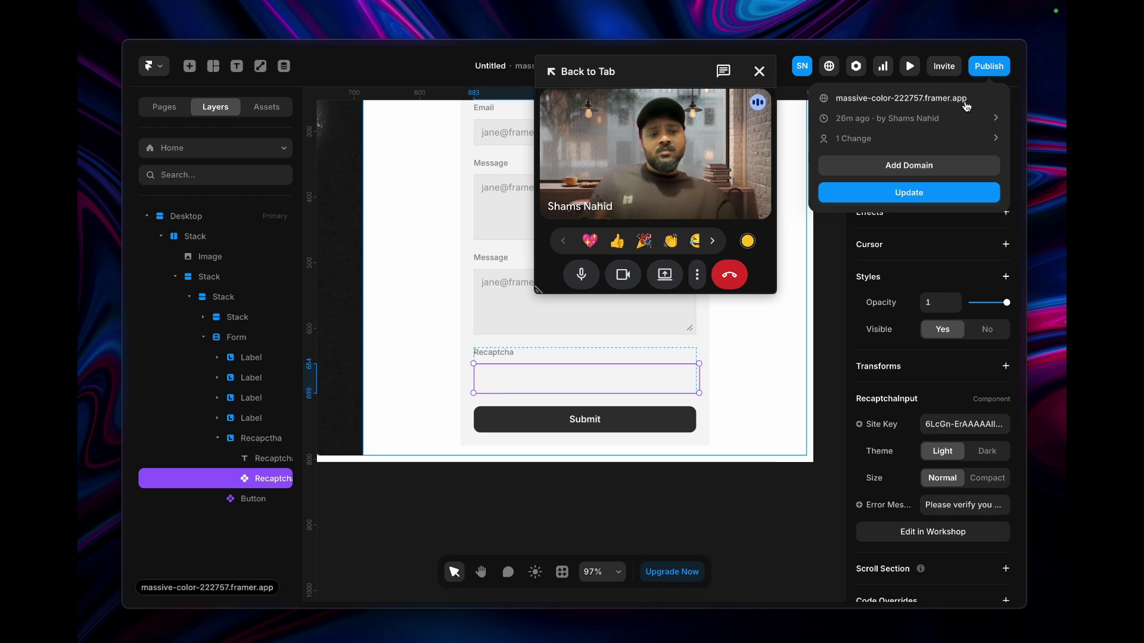
# - Open the live published site, confirm the reCAPTCHA check above Submit, and copy its URL
pyautogui.click(915, 100)
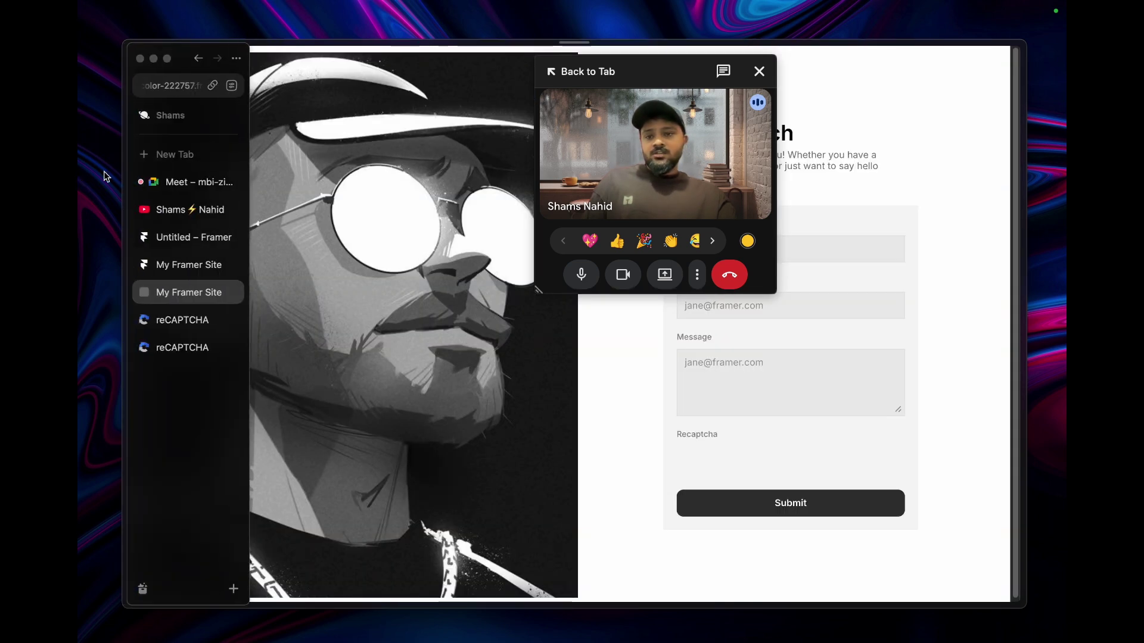
pyautogui.moveTo(663, 91); pyautogui.dragTo(263, 381)
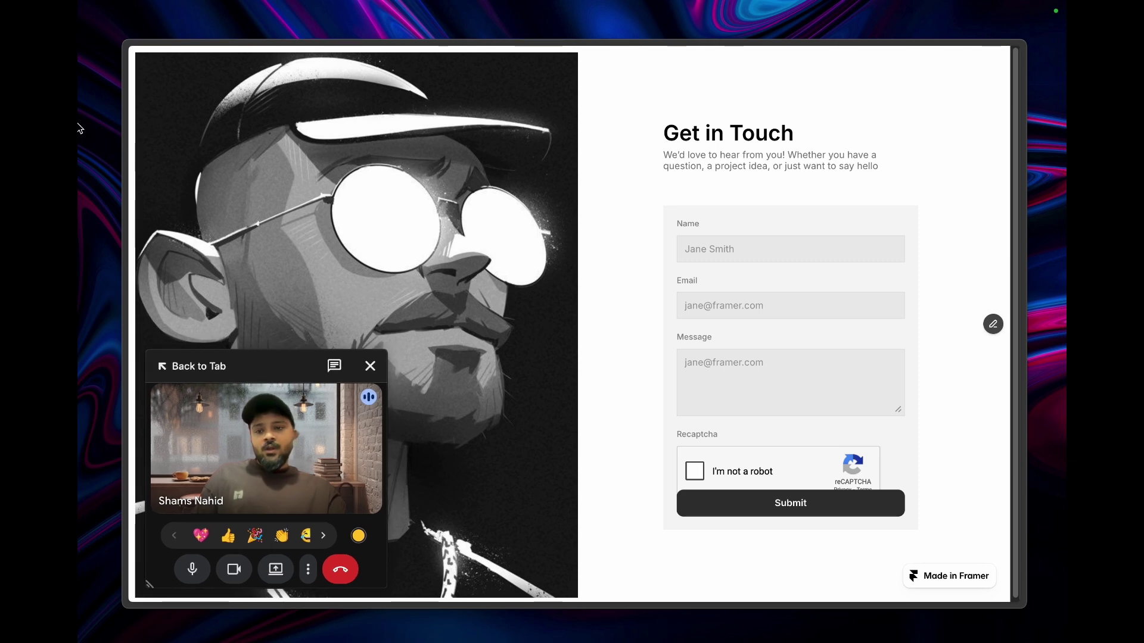
pyautogui.moveTo(128, 134)
pyautogui.click(162, 95)
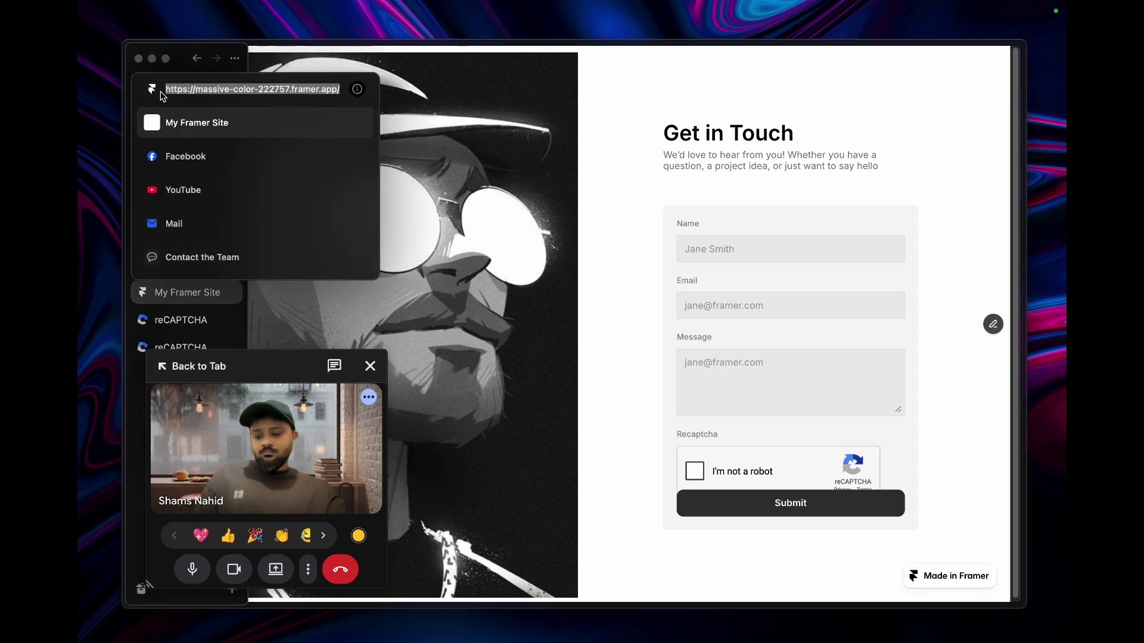
pyautogui.press('Escape')
pyautogui.moveTo(288, 352); pyautogui.dragTo(903, 78)
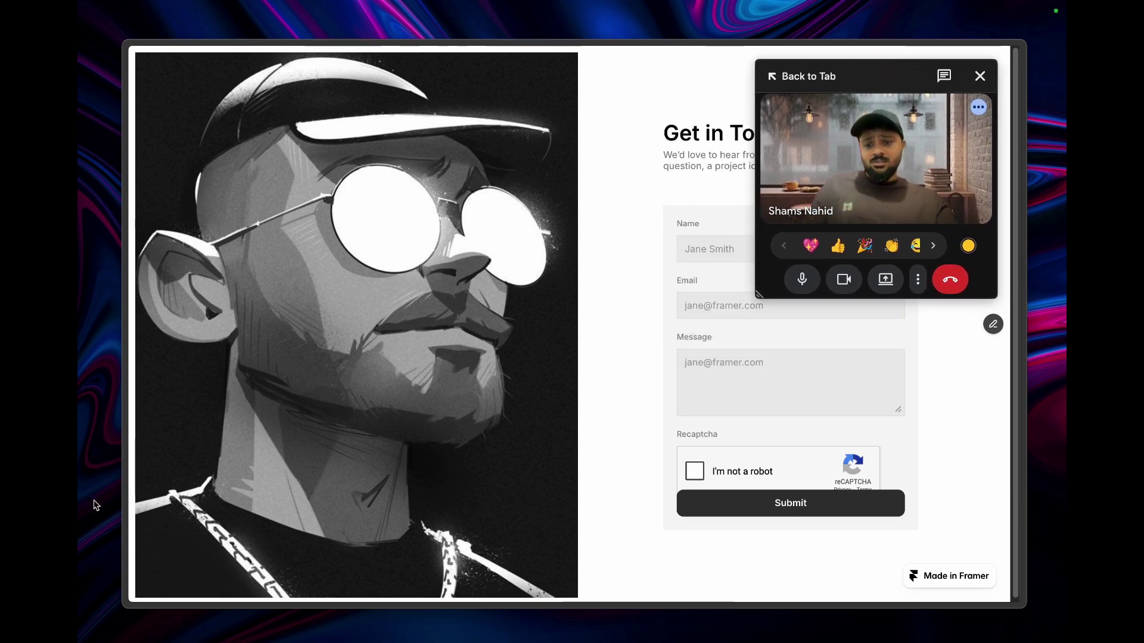
# - Switch to the reCAPTCHA Admin console and start registering a new site
pyautogui.moveTo(187, 508)
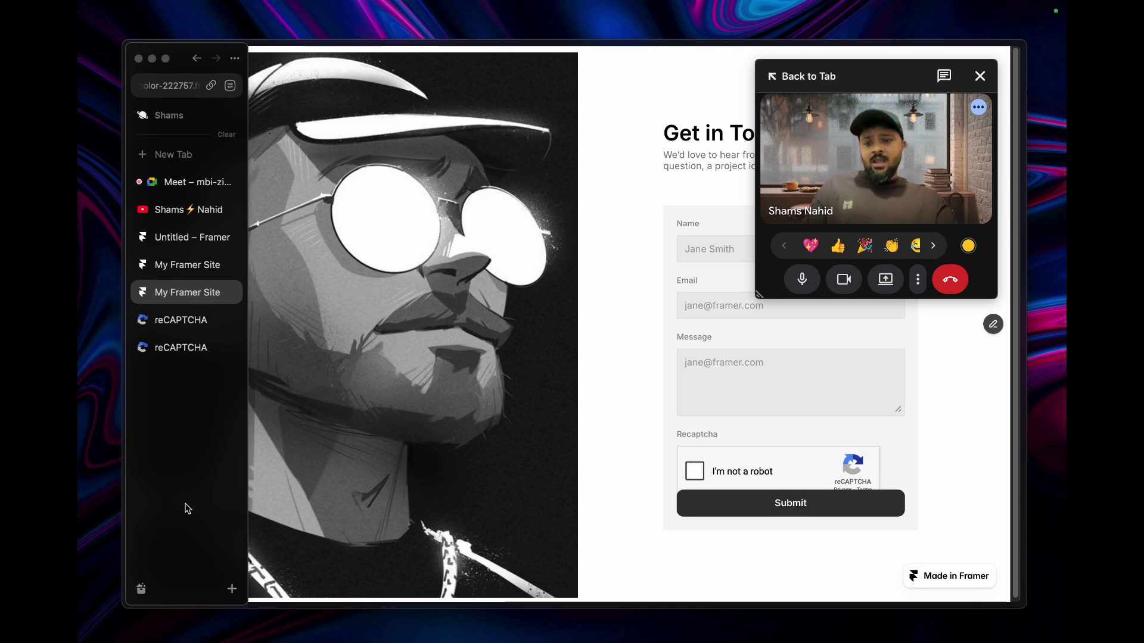
pyautogui.click(186, 319)
pyautogui.moveTo(869, 87); pyautogui.dragTo(263, 377)
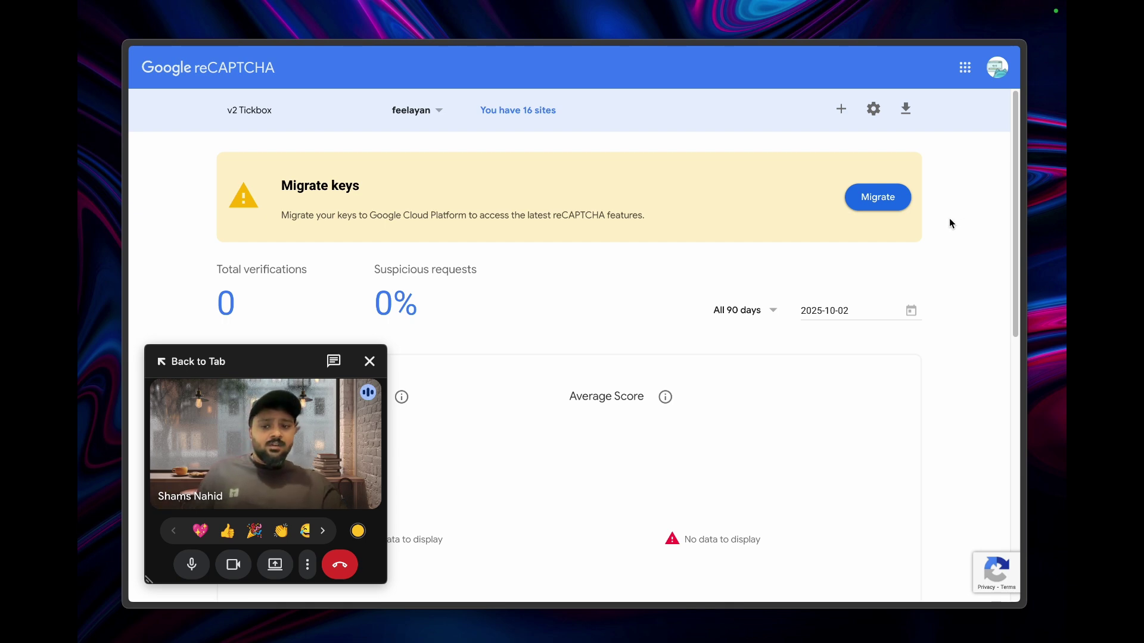
pyautogui.click(842, 111)
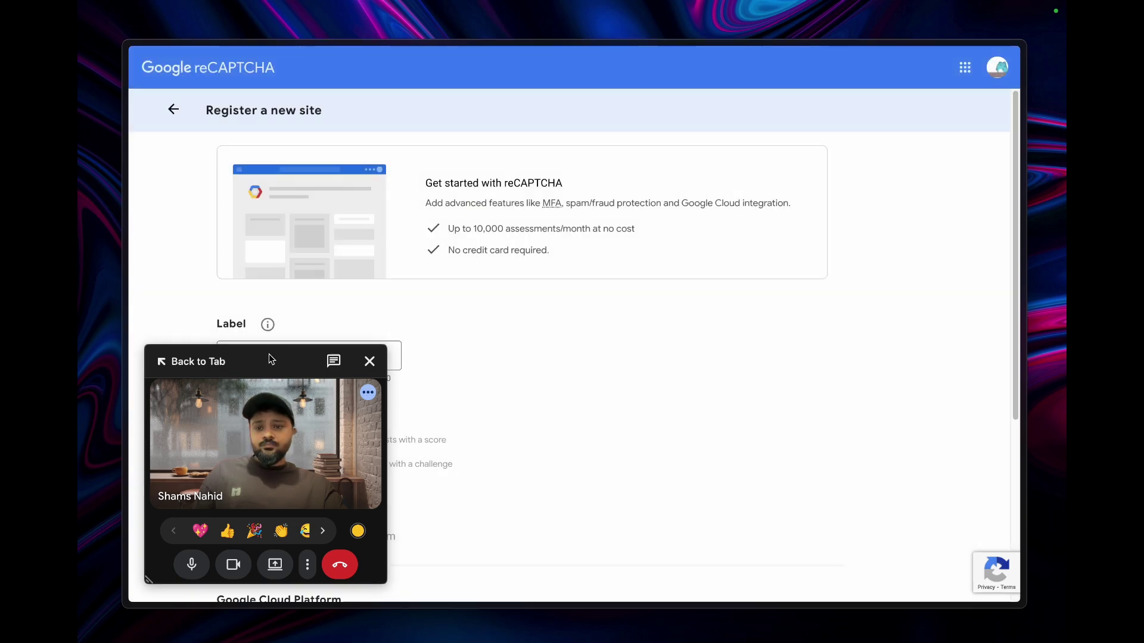
pyautogui.moveTo(271, 358); pyautogui.dragTo(832, 209)
# - Enter 'Recaptcha Framer' as the site label and scroll down the registration form
pyautogui.click(318, 356)
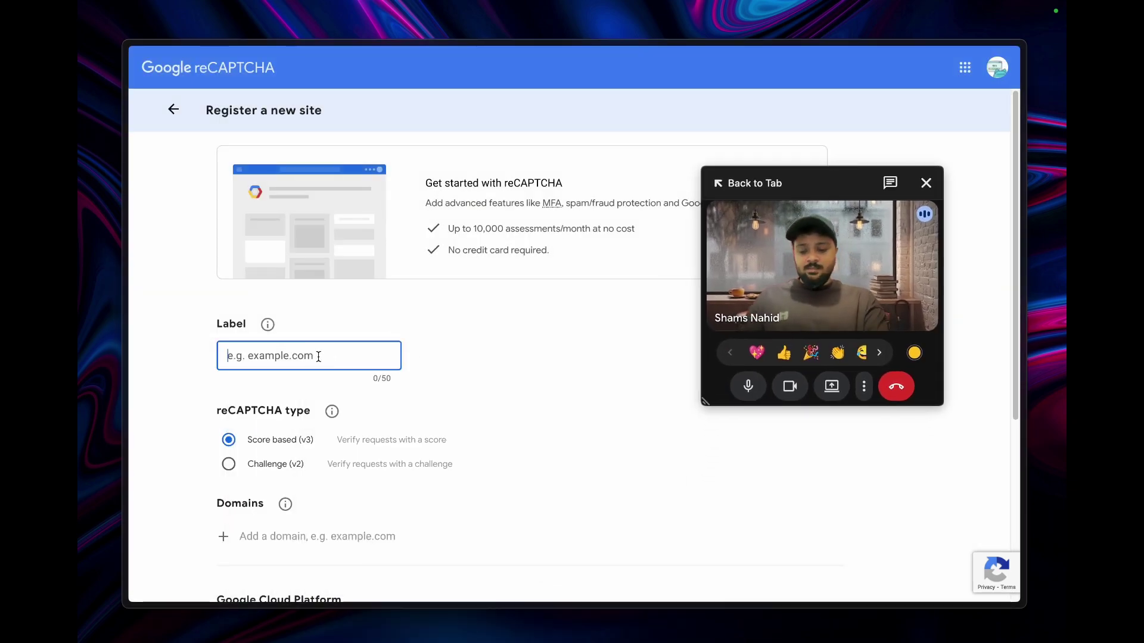
pyautogui.write('Recaptcha Framer')
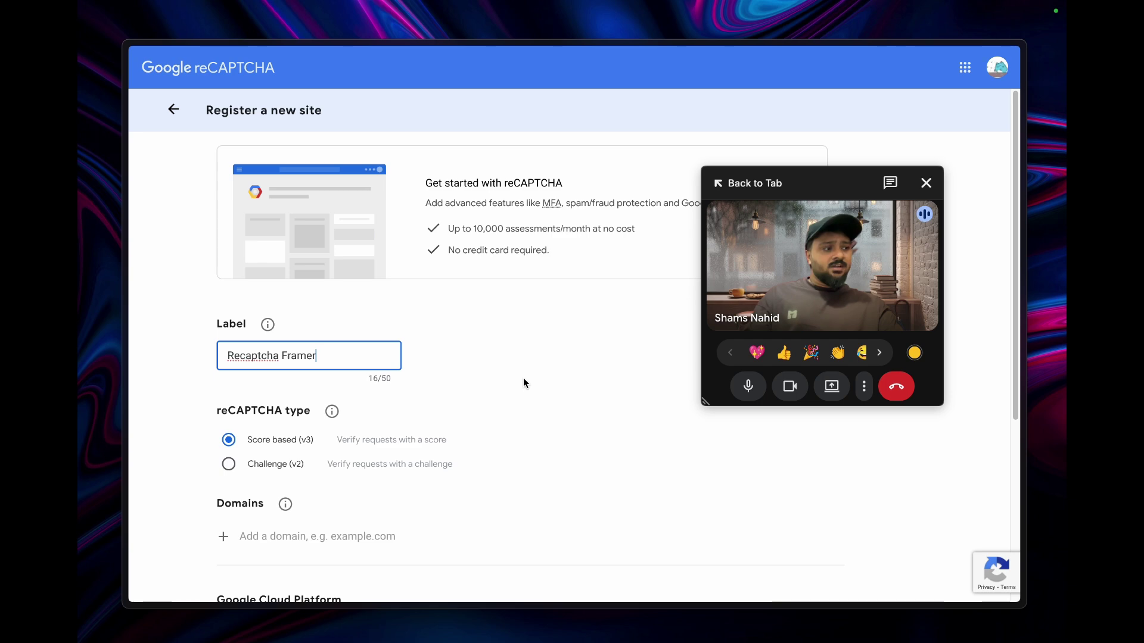
pyautogui.click(480, 388)
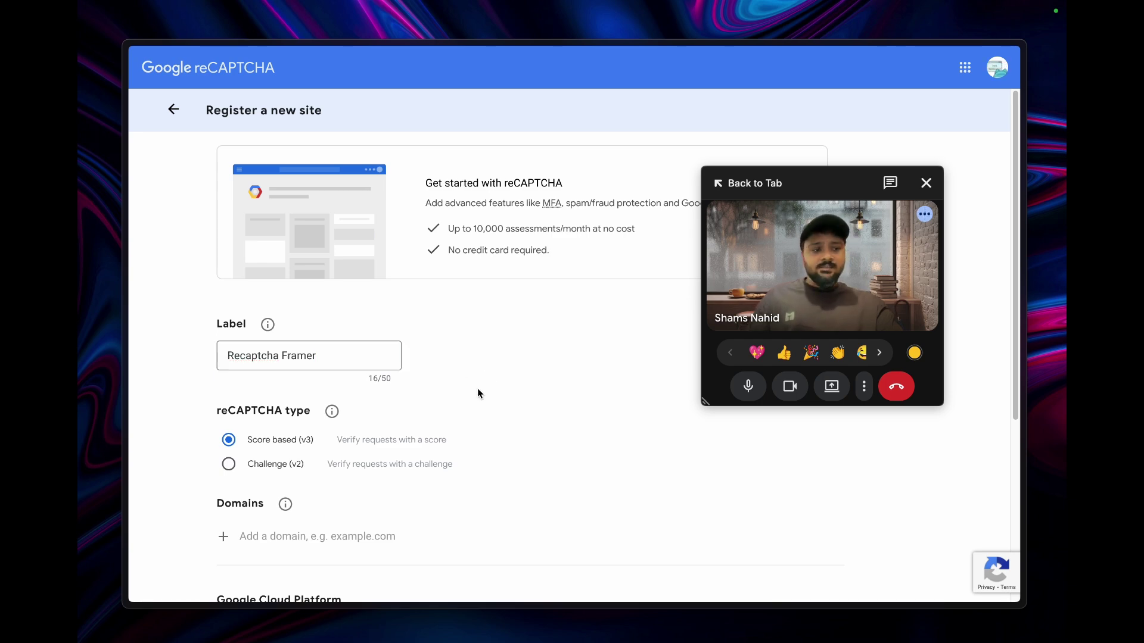
pyautogui.scroll(-3, 439, 477)
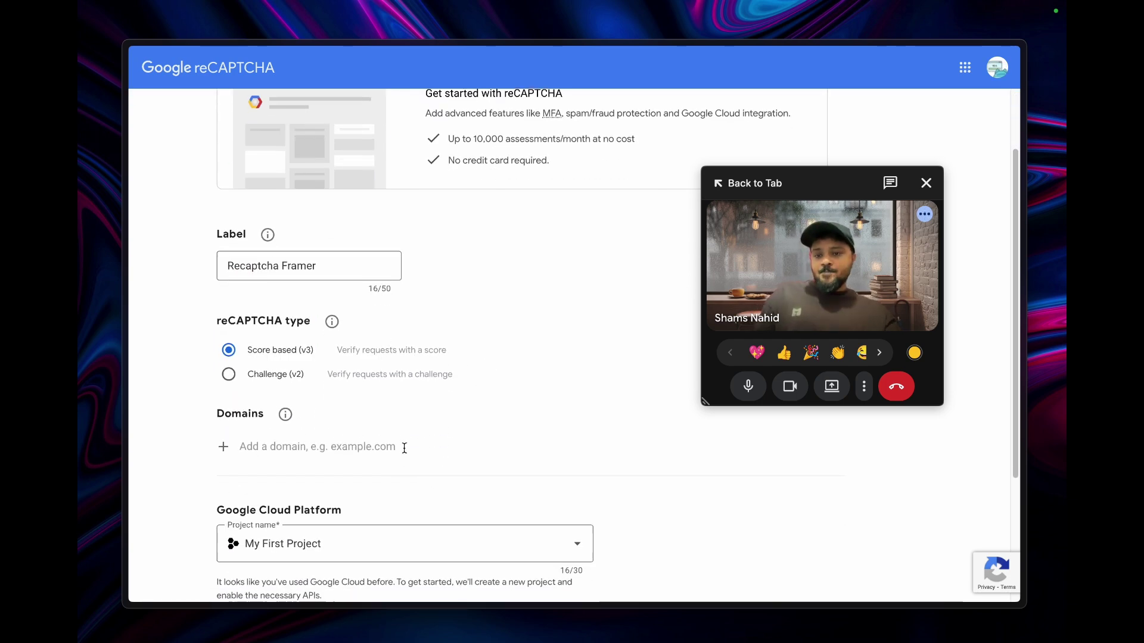
pyautogui.scroll(-1, 400, 446)
pyautogui.click(230, 332)
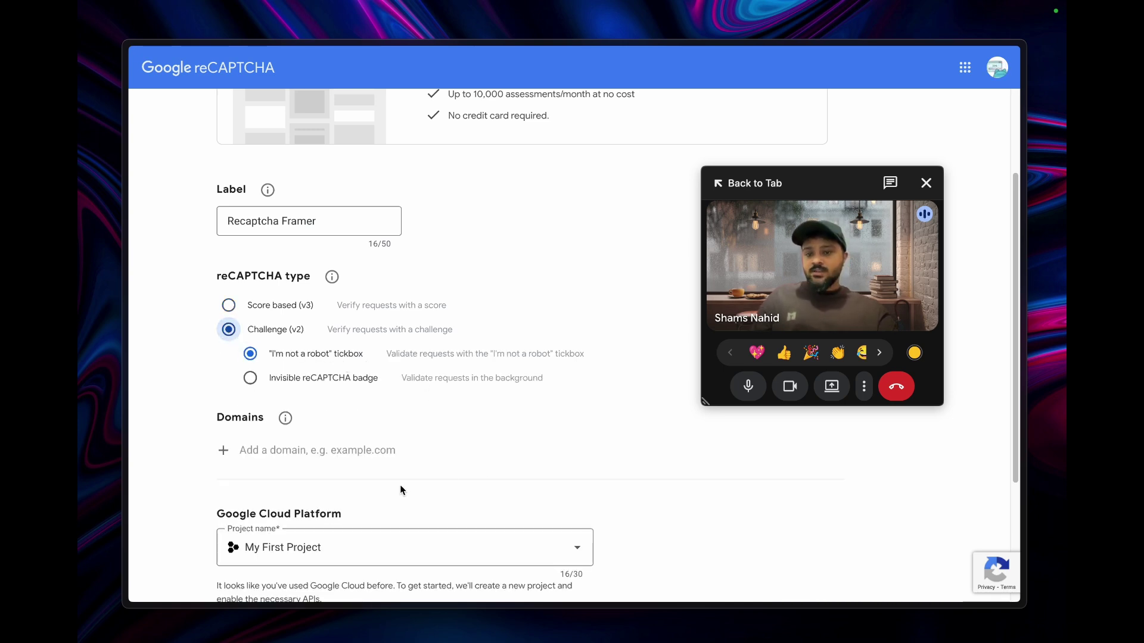
pyautogui.scroll(-3, 401, 490)
pyautogui.click(306, 285)
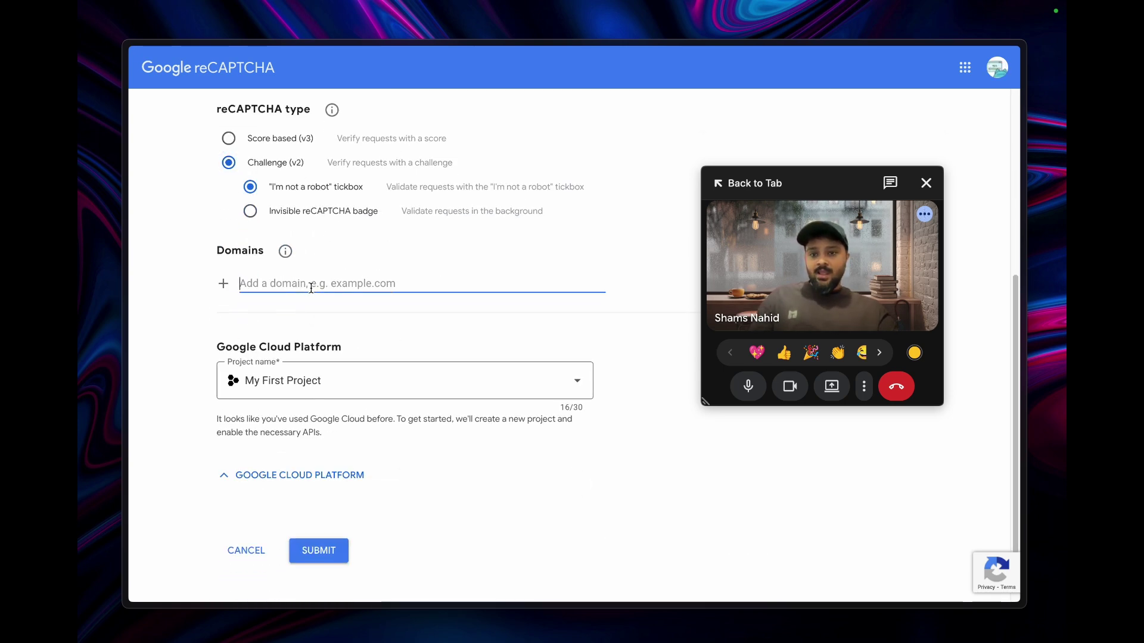
pyautogui.write('https://massive-color-222757.framer.app/')
pyautogui.moveTo(274, 284); pyautogui.dragTo(204, 281)
pyautogui.press('BackSpace')
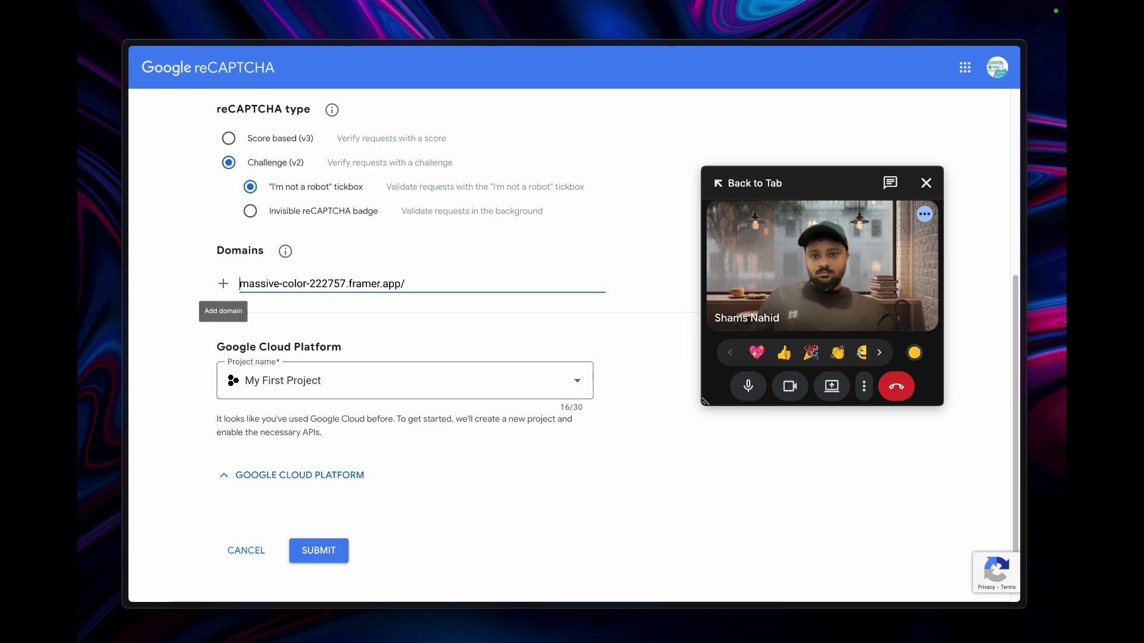
pyautogui.press('super+z')
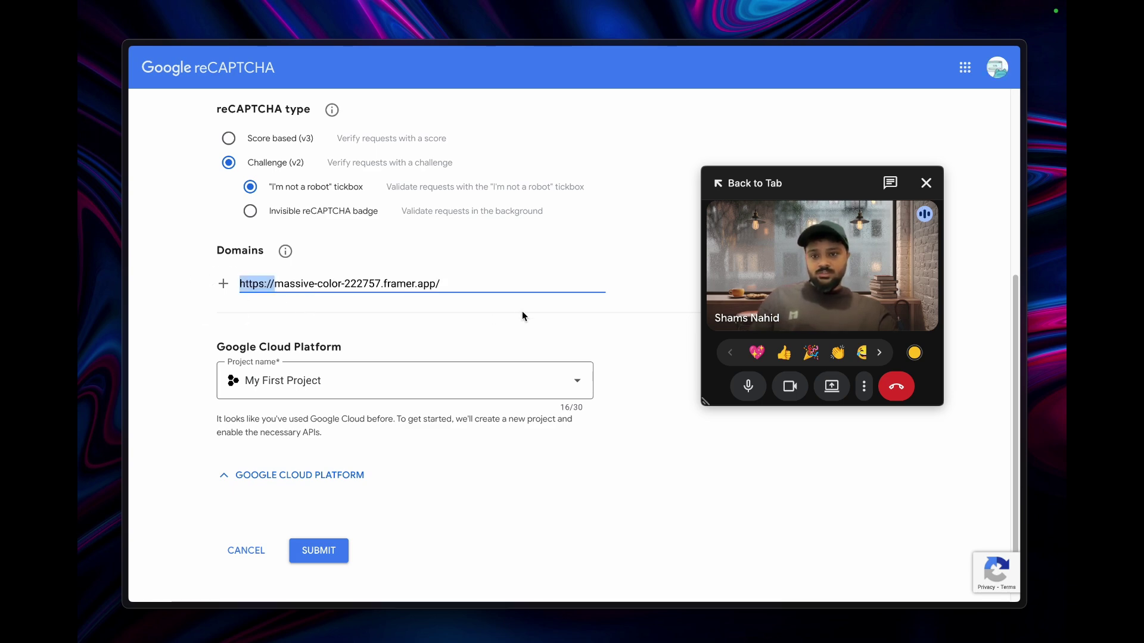
pyautogui.press('BackSpace')
pyautogui.press('BackSpace')
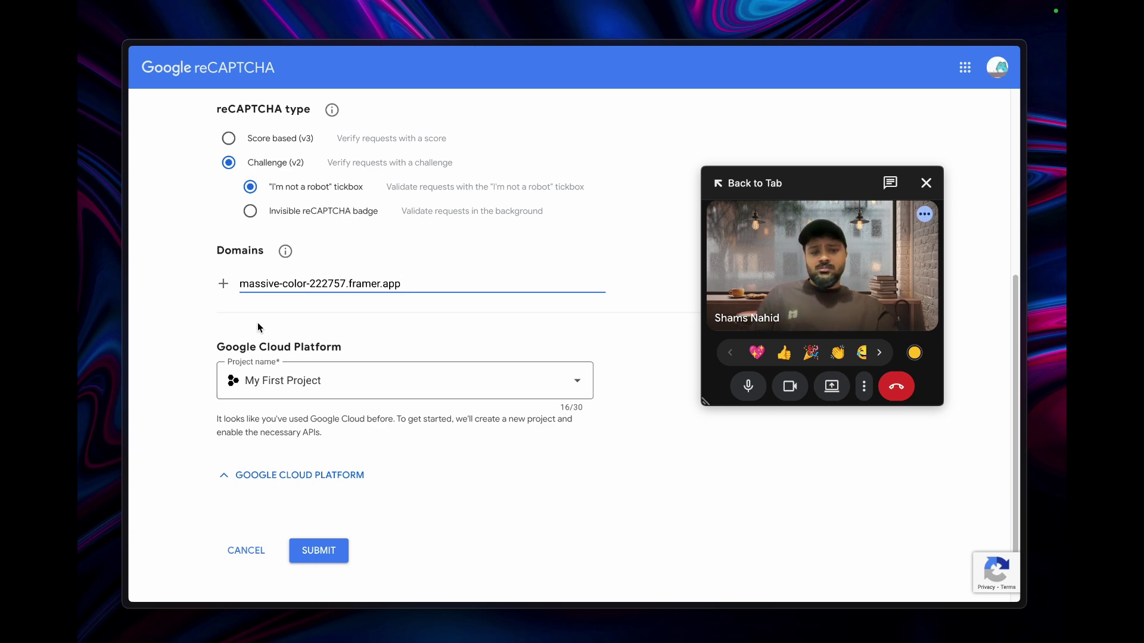
pyautogui.moveTo(412, 287); pyautogui.dragTo(237, 285)
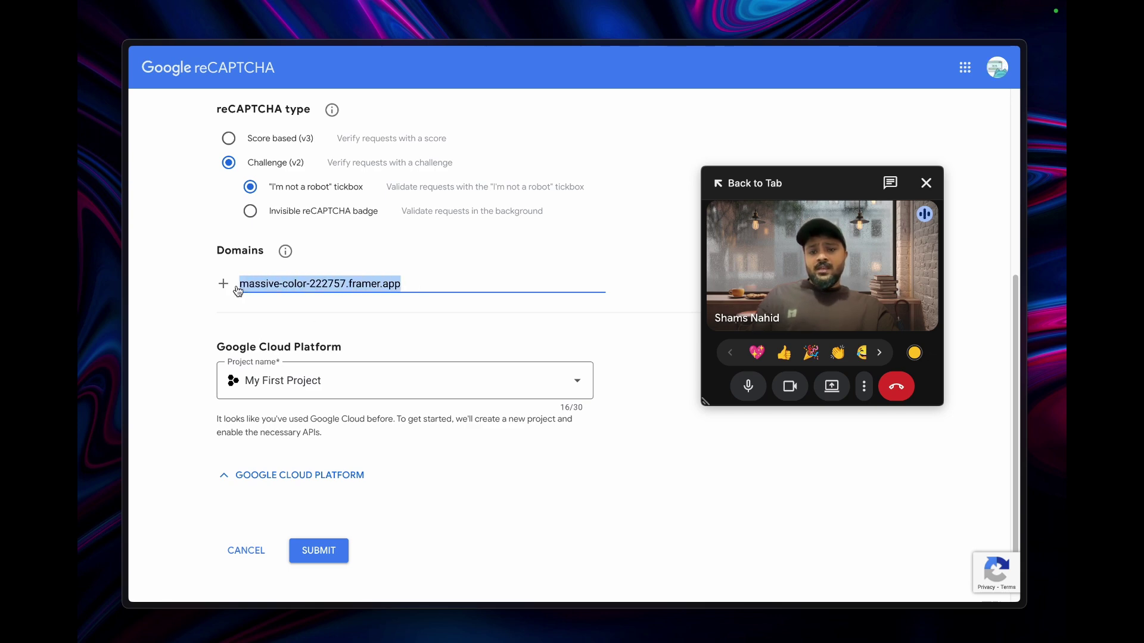
pyautogui.click(224, 284)
pyautogui.click(321, 310)
pyautogui.write('w')
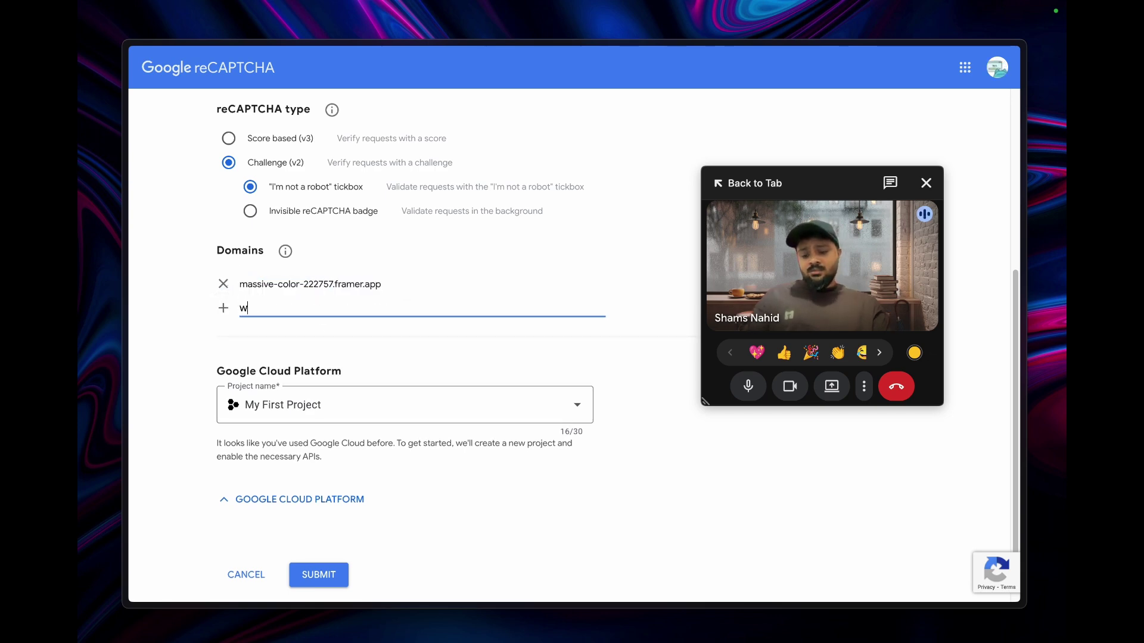
pyautogui.write('ww.shams.digital')
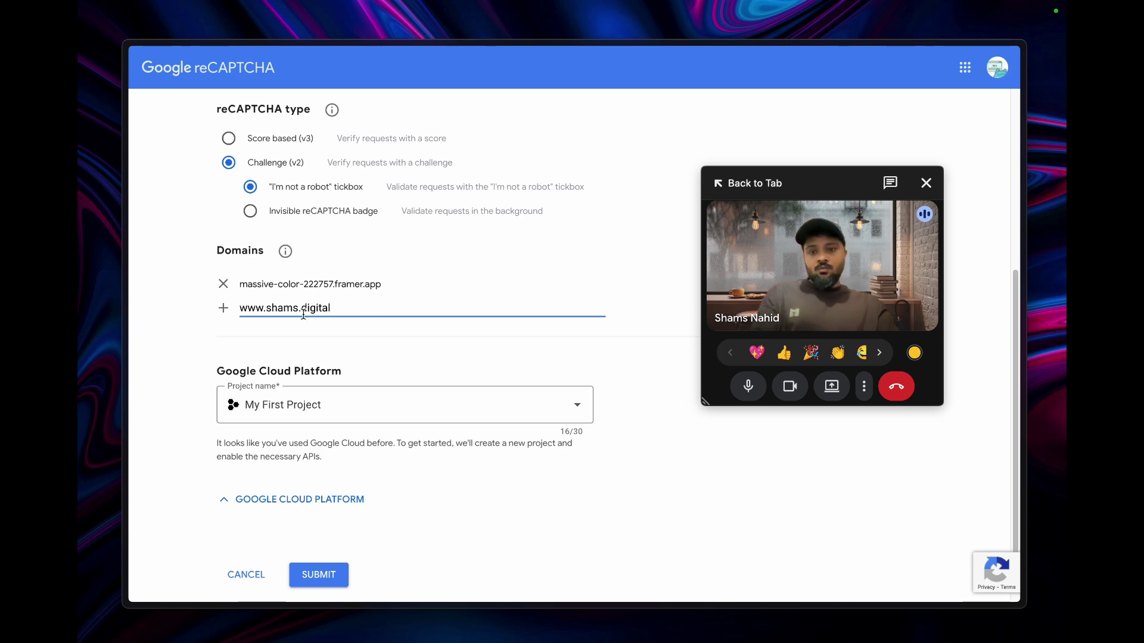
pyautogui.moveTo(266, 308); pyautogui.dragTo(220, 307)
pyautogui.press('BackSpace')
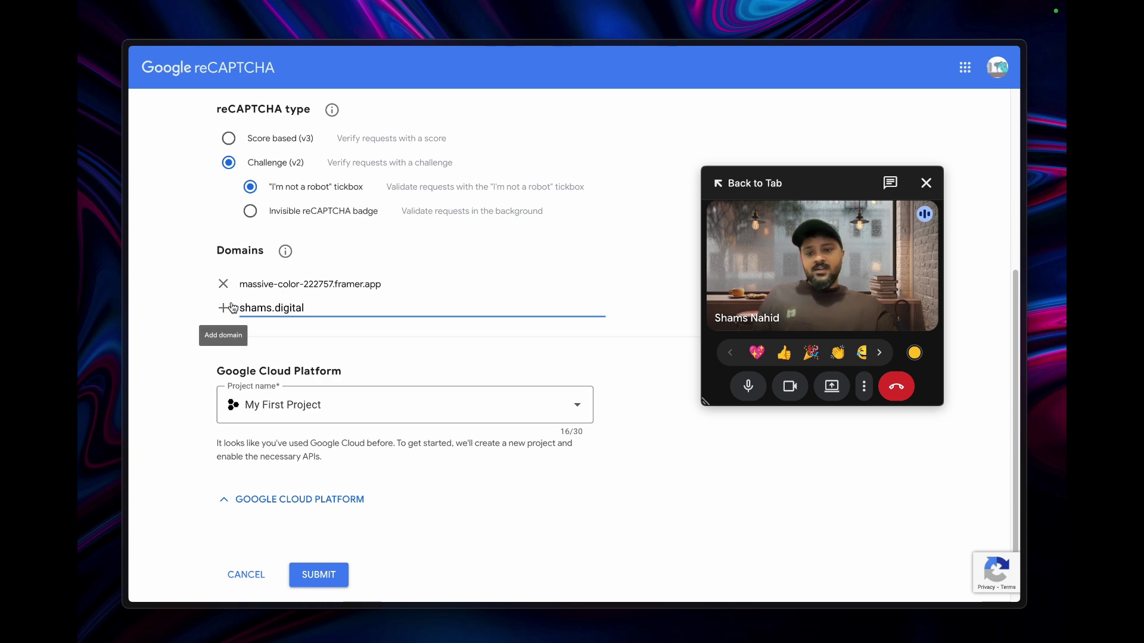
pyautogui.click(232, 307)
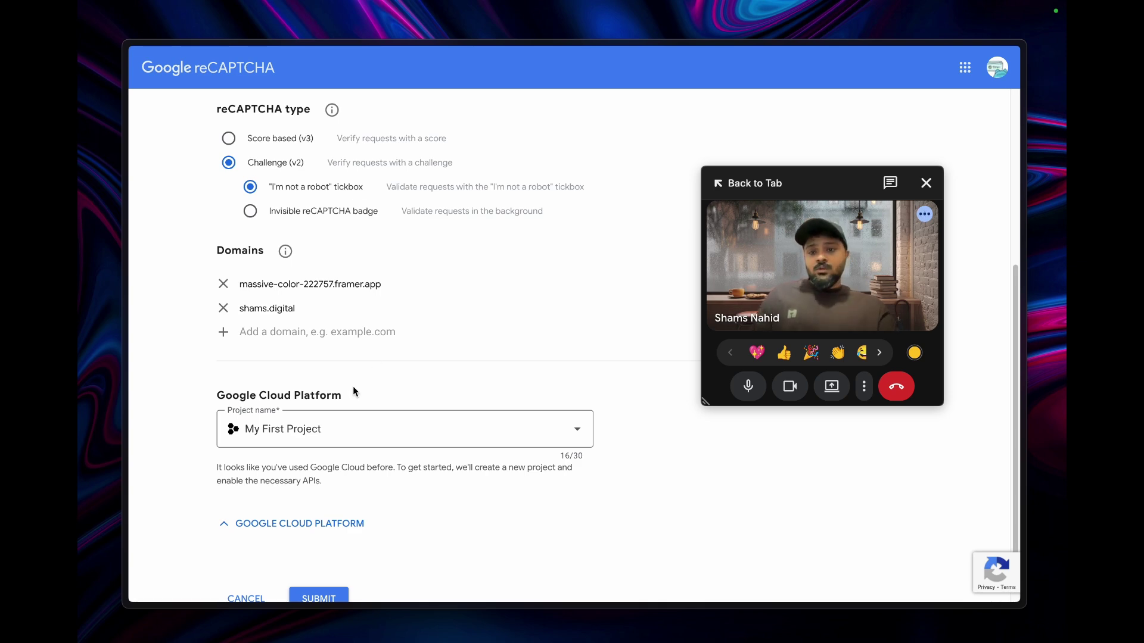
pyautogui.scroll(-2, 380, 466)
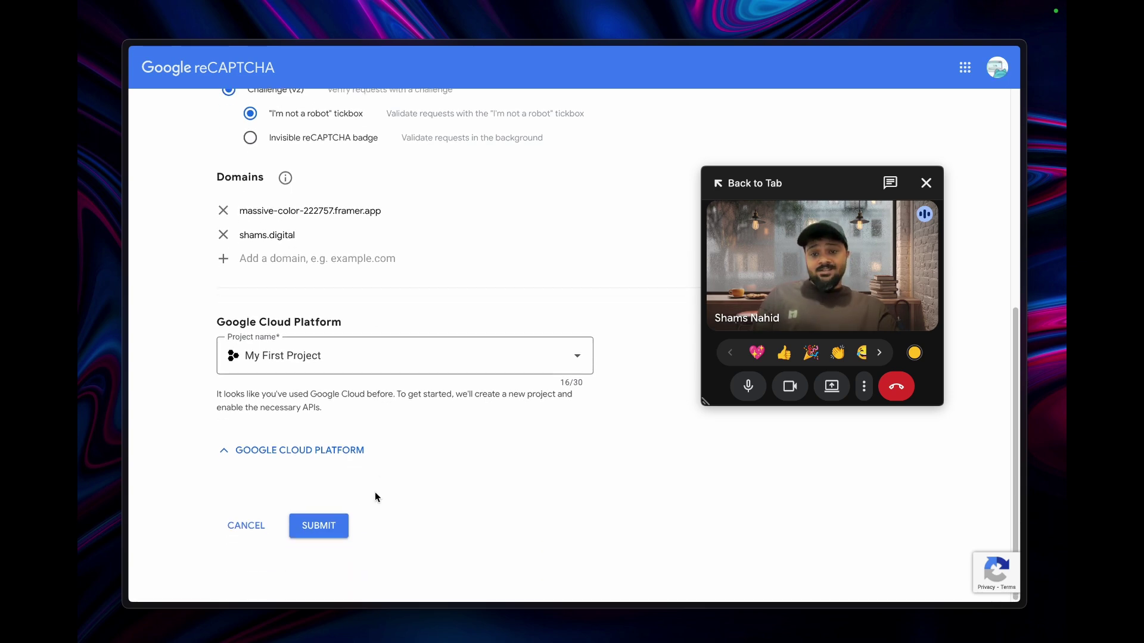
# - Submit the reCAPTCHA site registration and copy the new site key
pyautogui.click(331, 525)
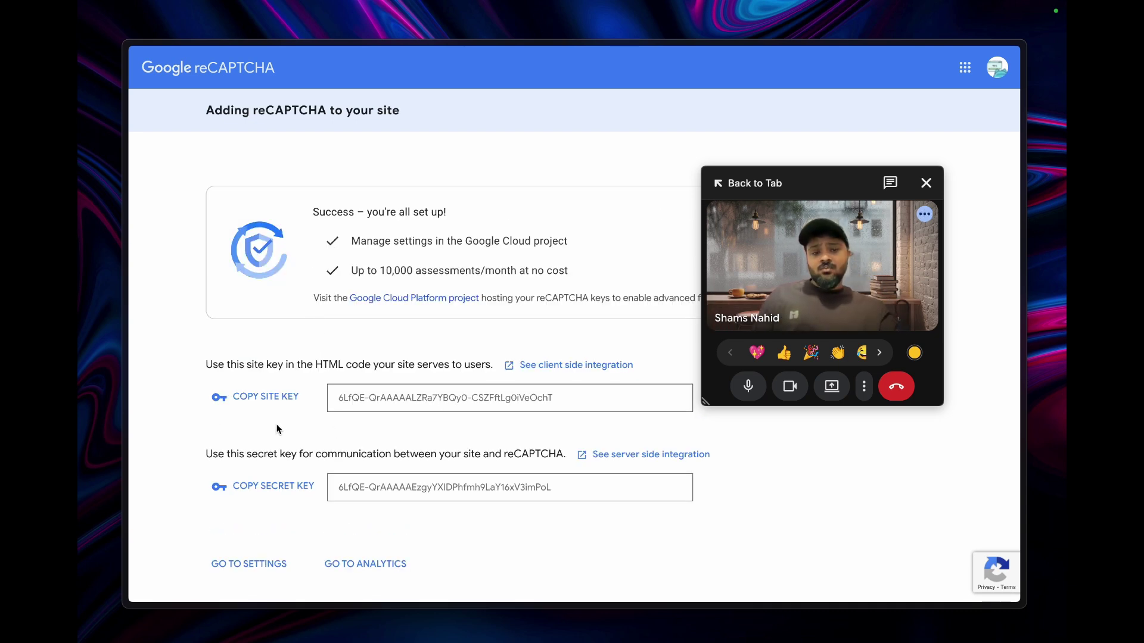
pyautogui.click(276, 400)
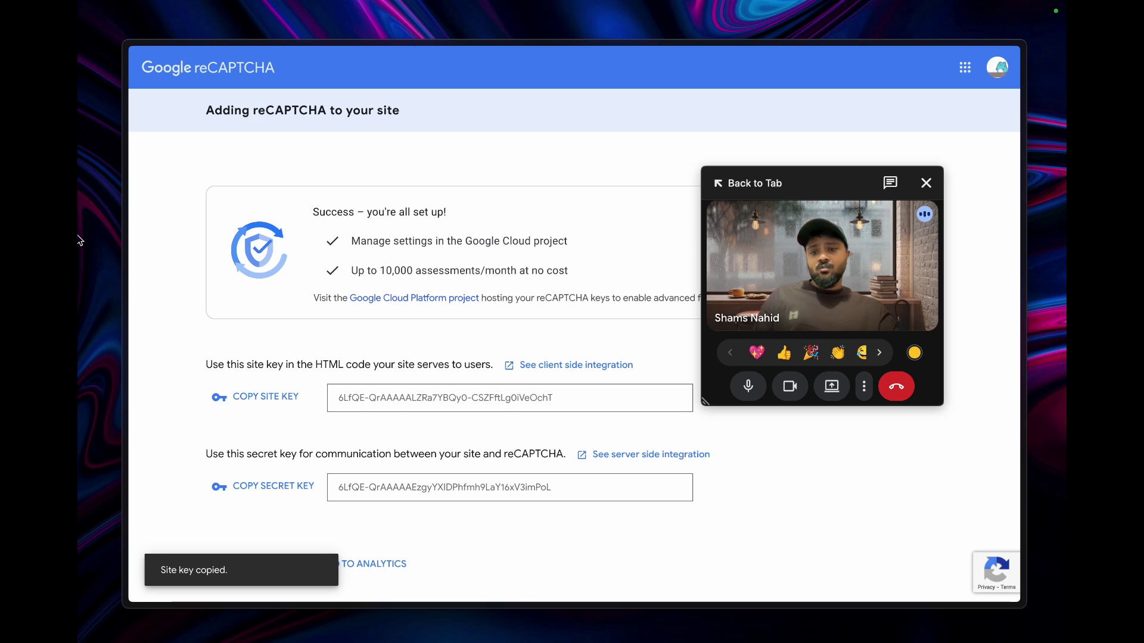
# - In Framer, paste the new site key into the Recaptcha component's Site Key property
pyautogui.moveTo(79, 240)
pyautogui.click(173, 237)
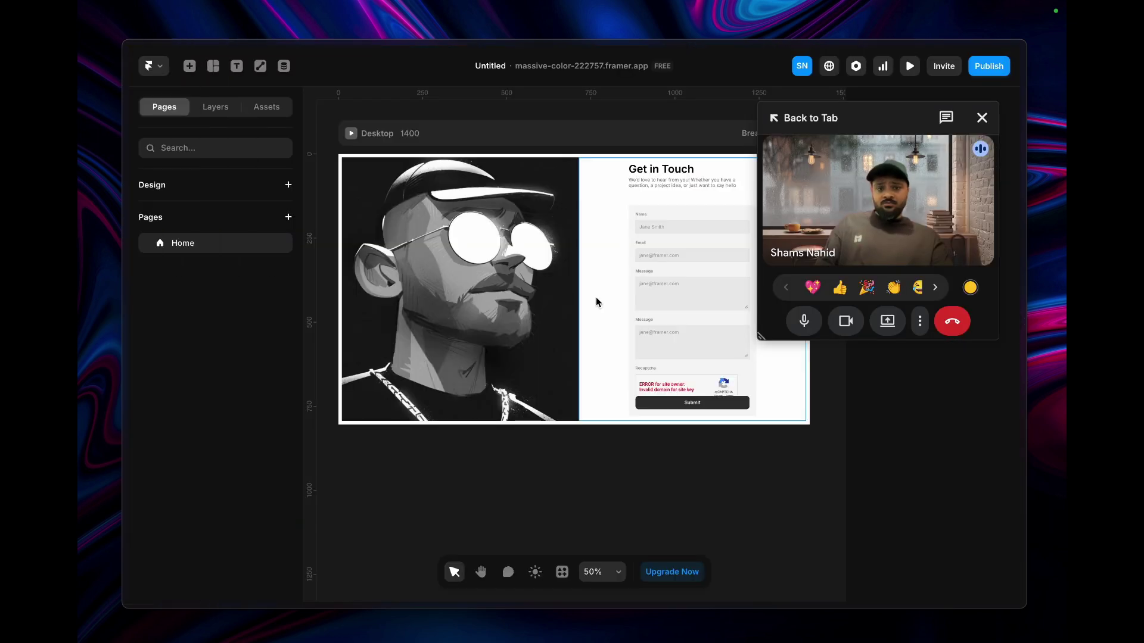
pyautogui.moveTo(851, 113); pyautogui.dragTo(474, 98)
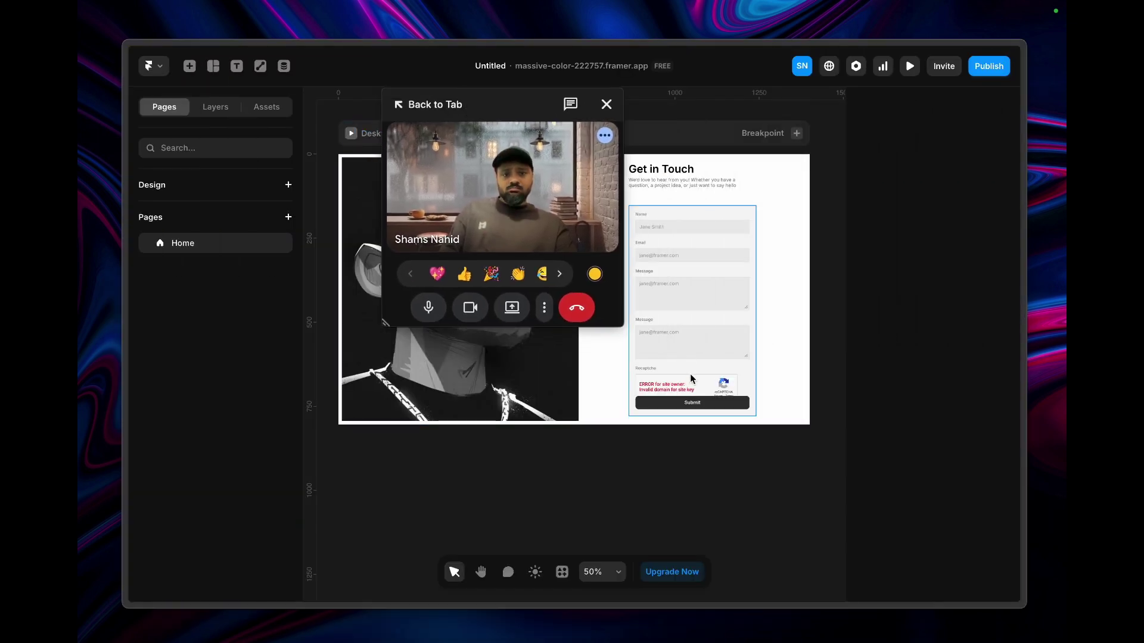
pyautogui.scroll(5, 678, 387)
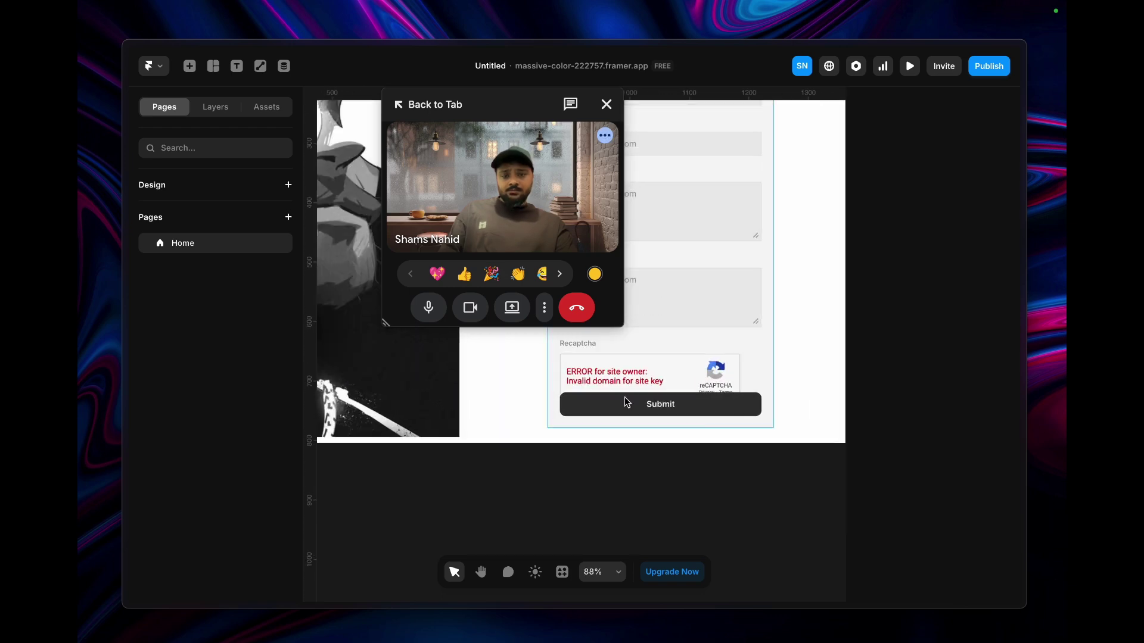
pyautogui.click(616, 375)
pyautogui.scroll(-2, 927, 521)
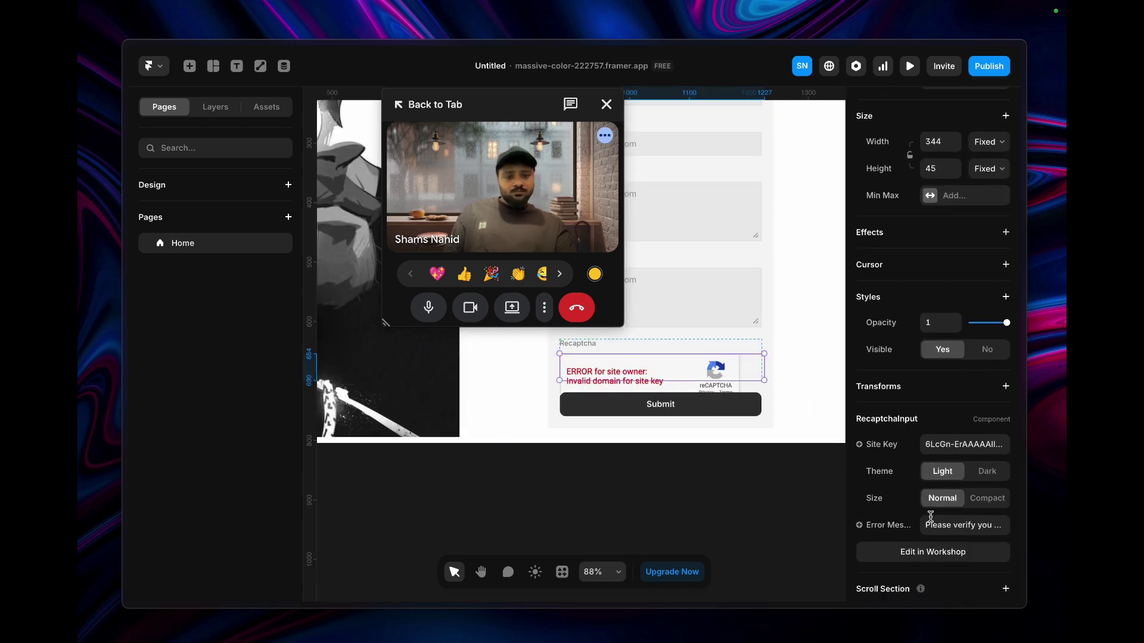
pyautogui.click(213, 107)
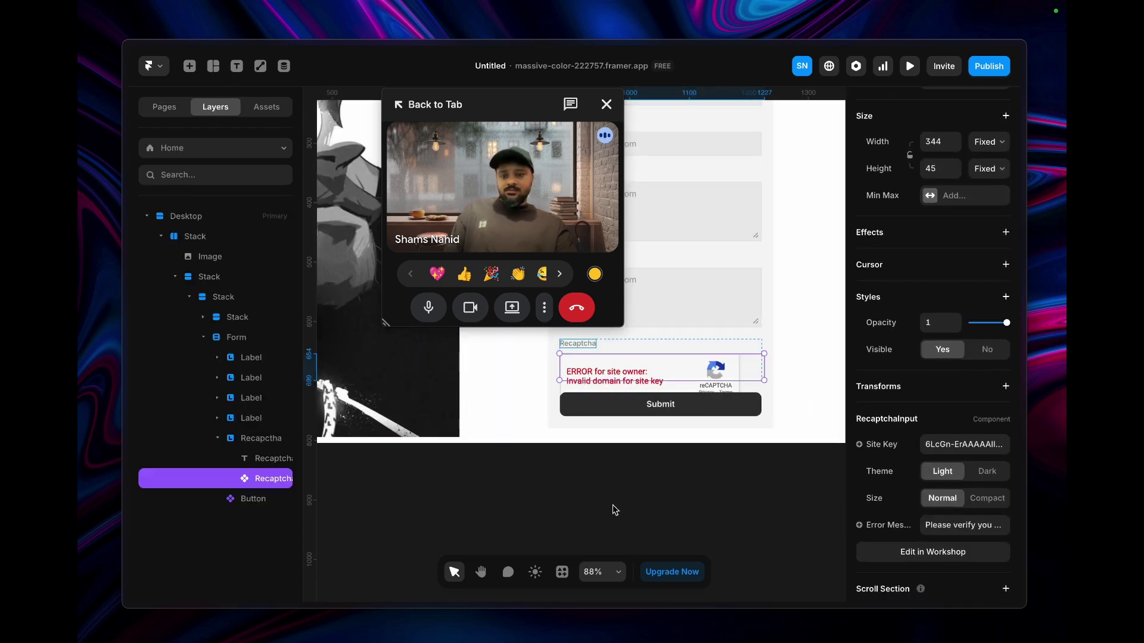
pyautogui.doubleClick(956, 447)
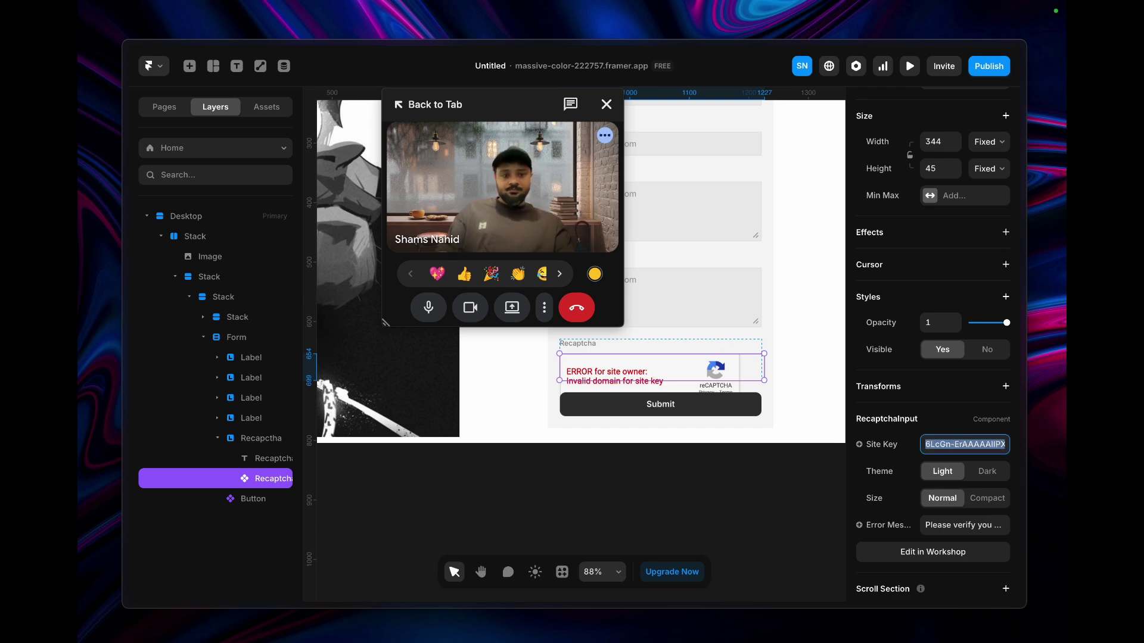
pyautogui.hotkey('ctrl', 'a')
pyautogui.hotkey('ctrl', 'v')
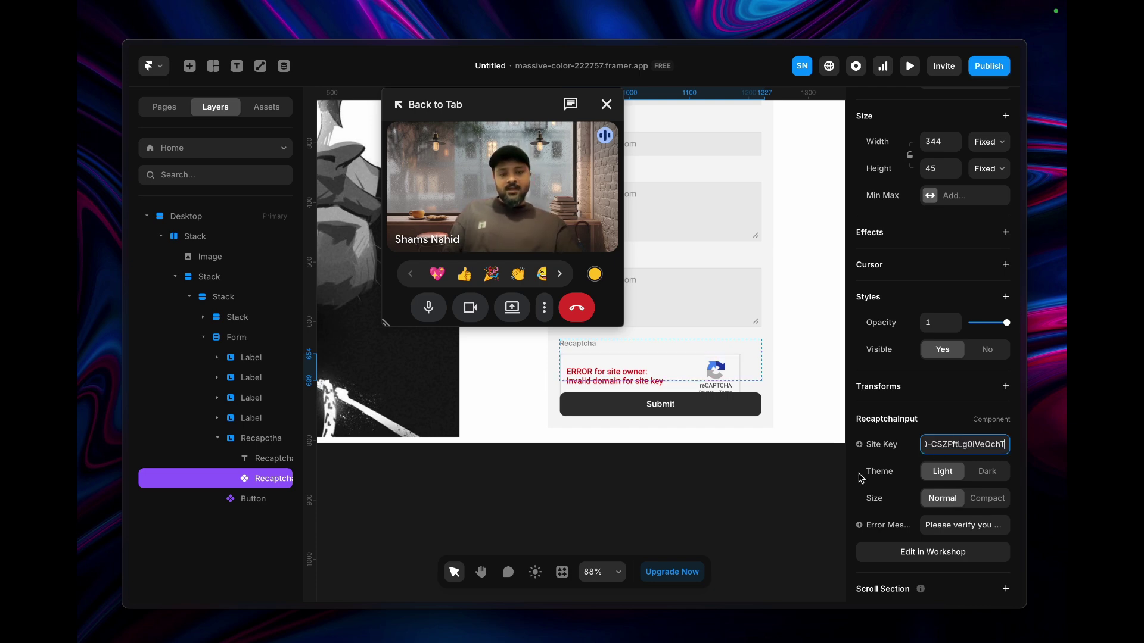
# - Resize the reCAPTCHA component to 337 × 106
pyautogui.moveTo(628, 381); pyautogui.dragTo(629, 397)
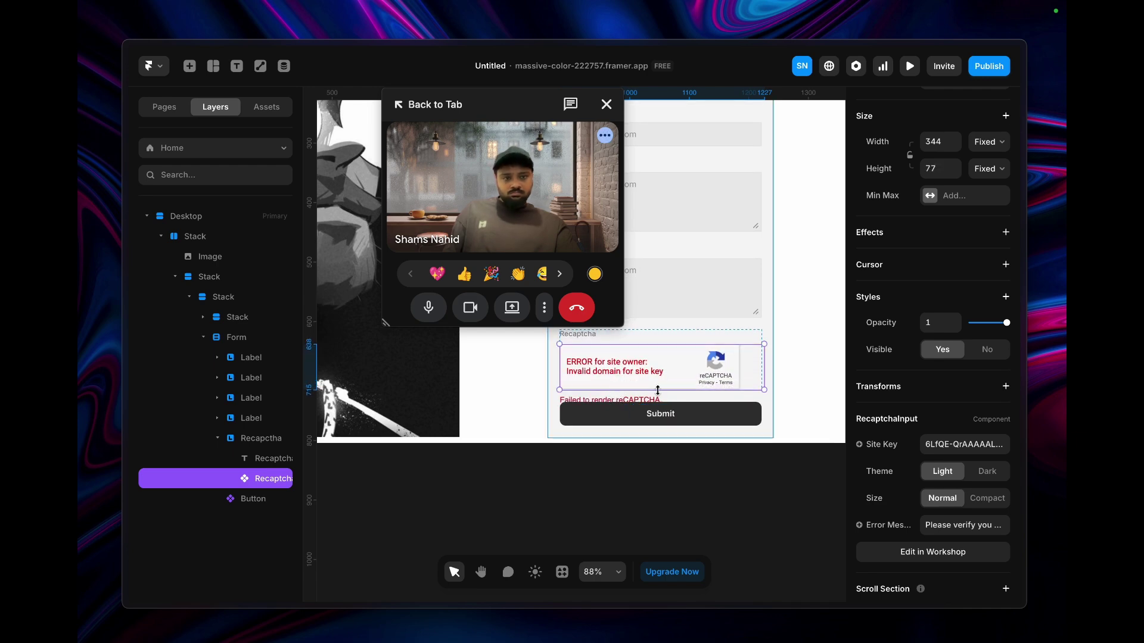
pyautogui.click(988, 173)
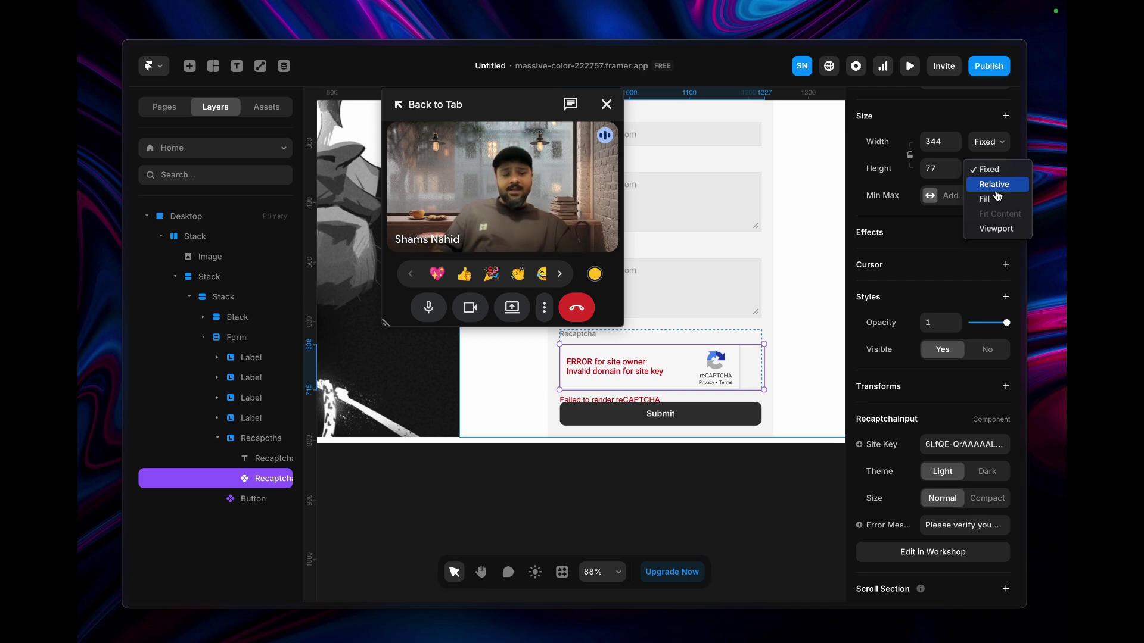
pyautogui.moveTo(647, 393); pyautogui.dragTo(645, 408)
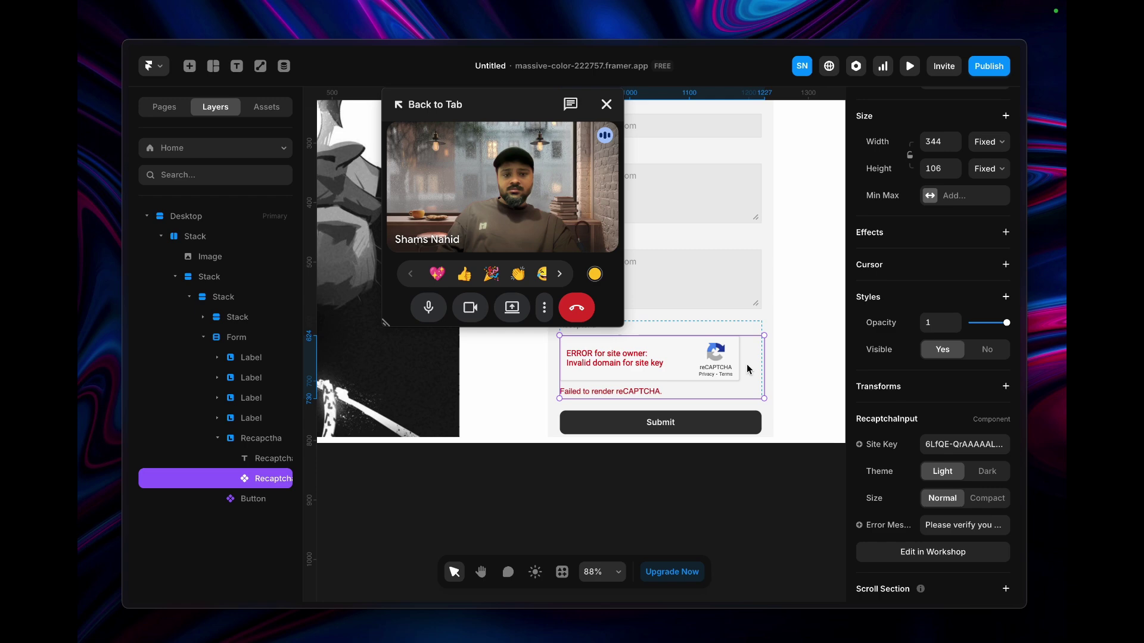
pyautogui.moveTo(763, 361); pyautogui.dragTo(759, 362)
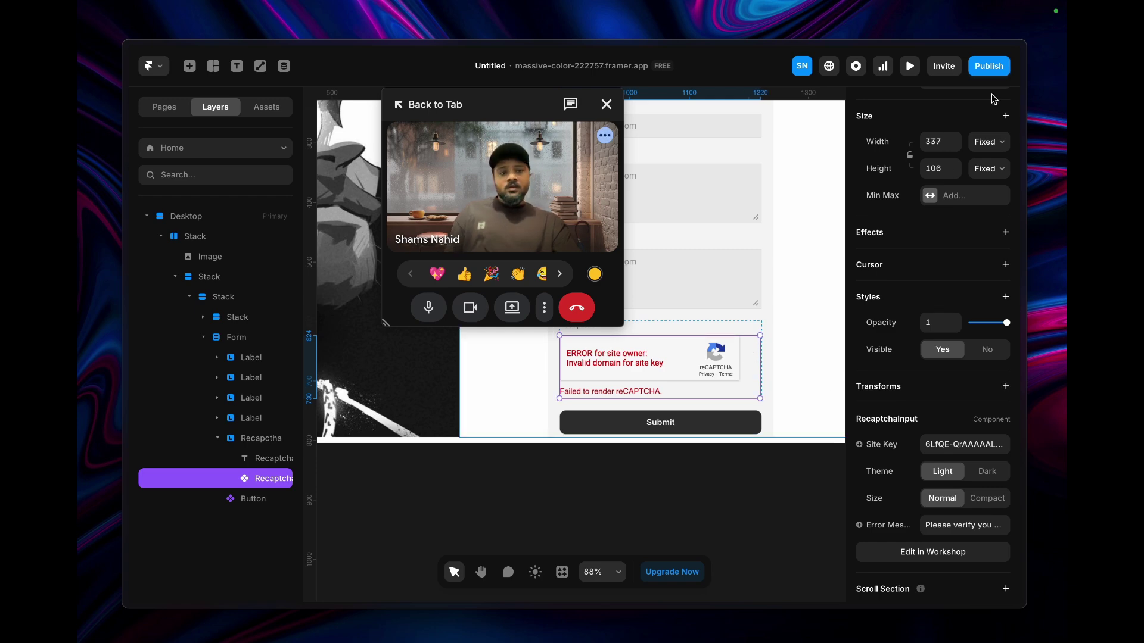
# - Republish the site and preview the form, which still shows an invalid reCAPTCHA domain
pyautogui.click(991, 68)
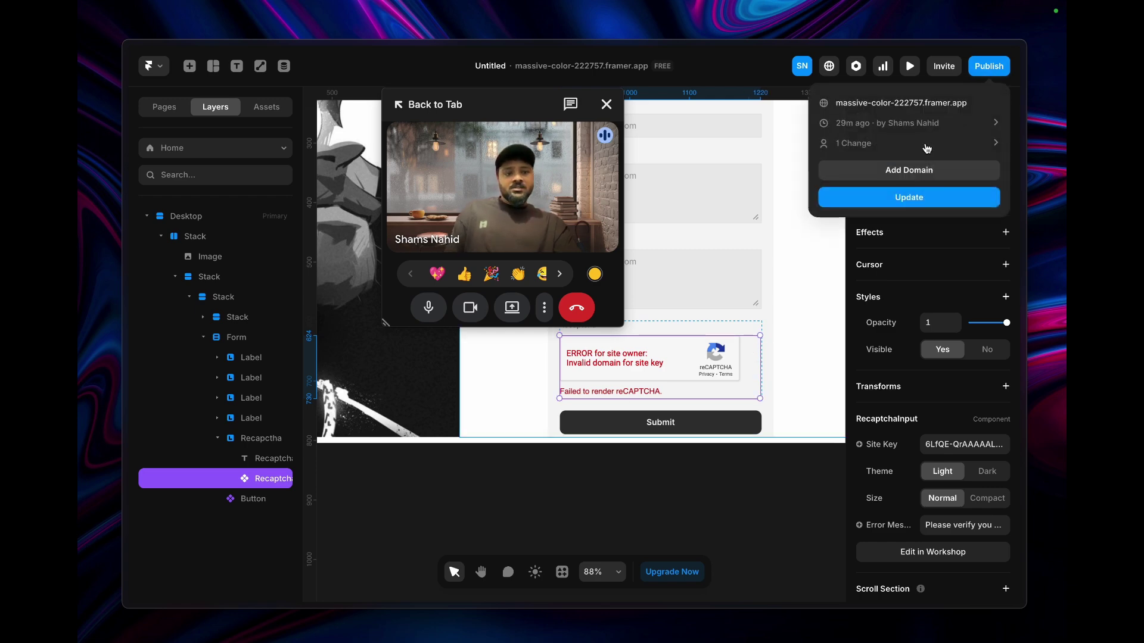
pyautogui.click(890, 204)
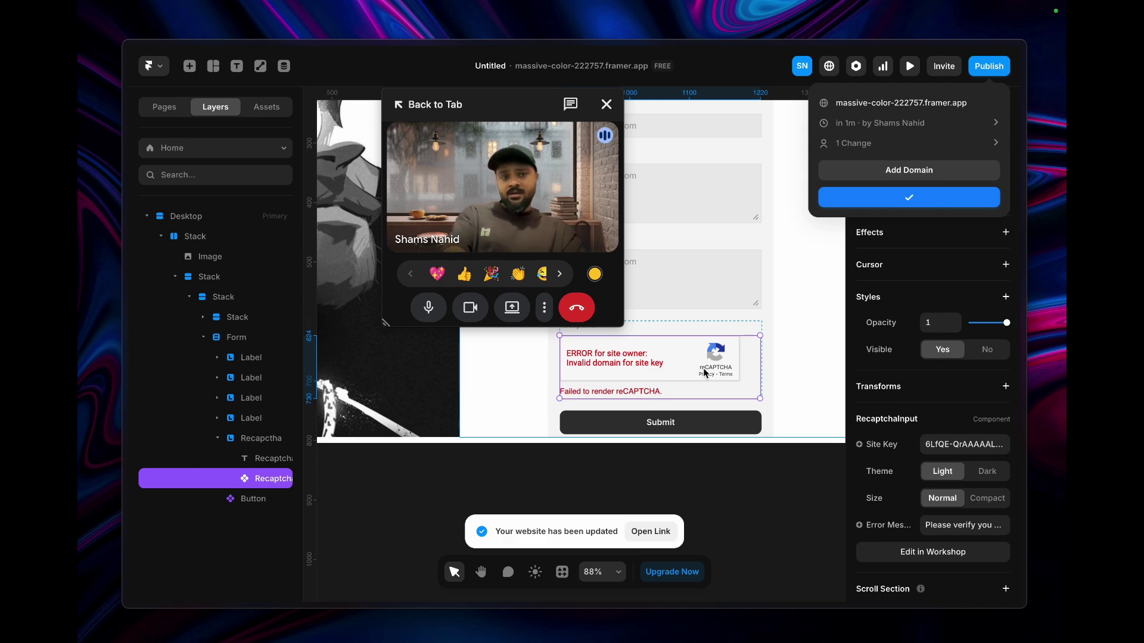
pyautogui.click(910, 68)
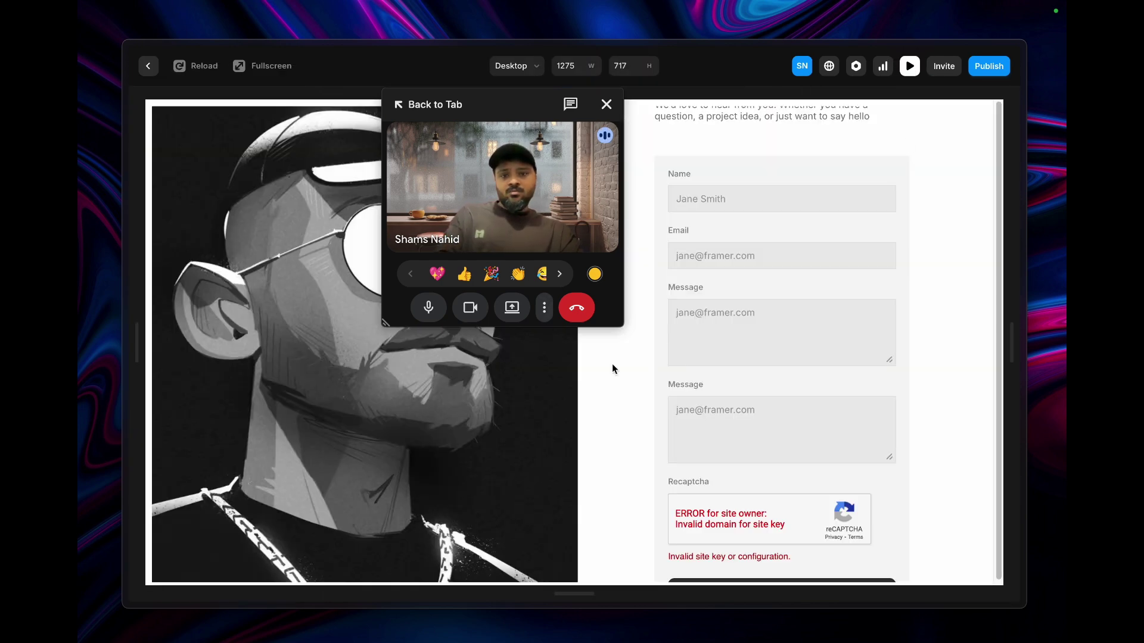
pyautogui.scroll(-1, 750, 519)
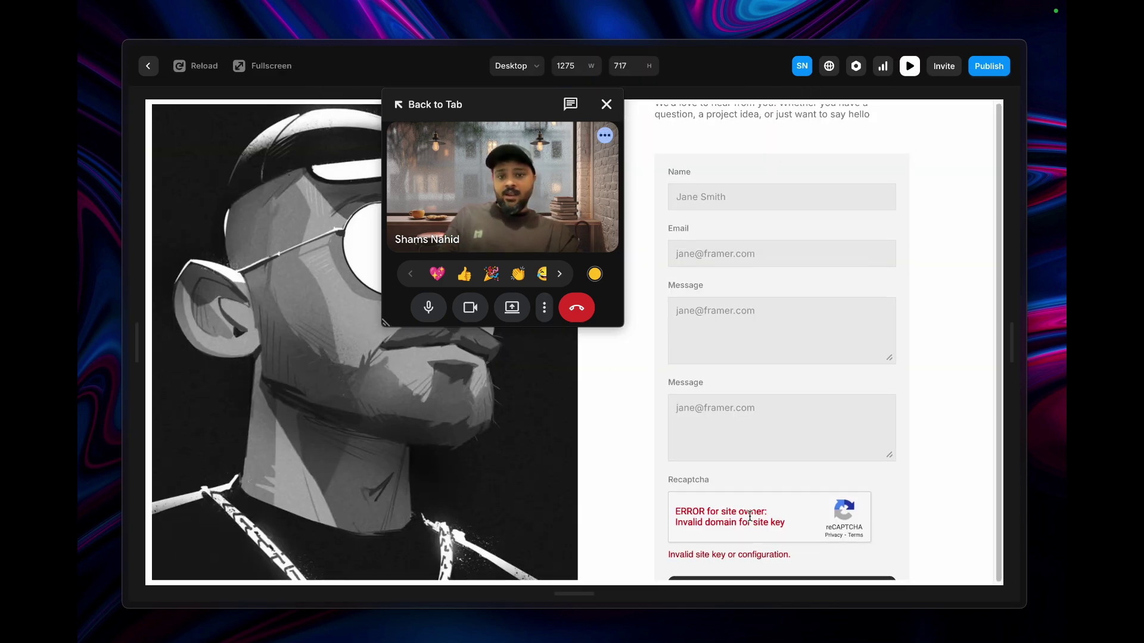
pyautogui.click(158, 71)
pyautogui.moveTo(81, 289)
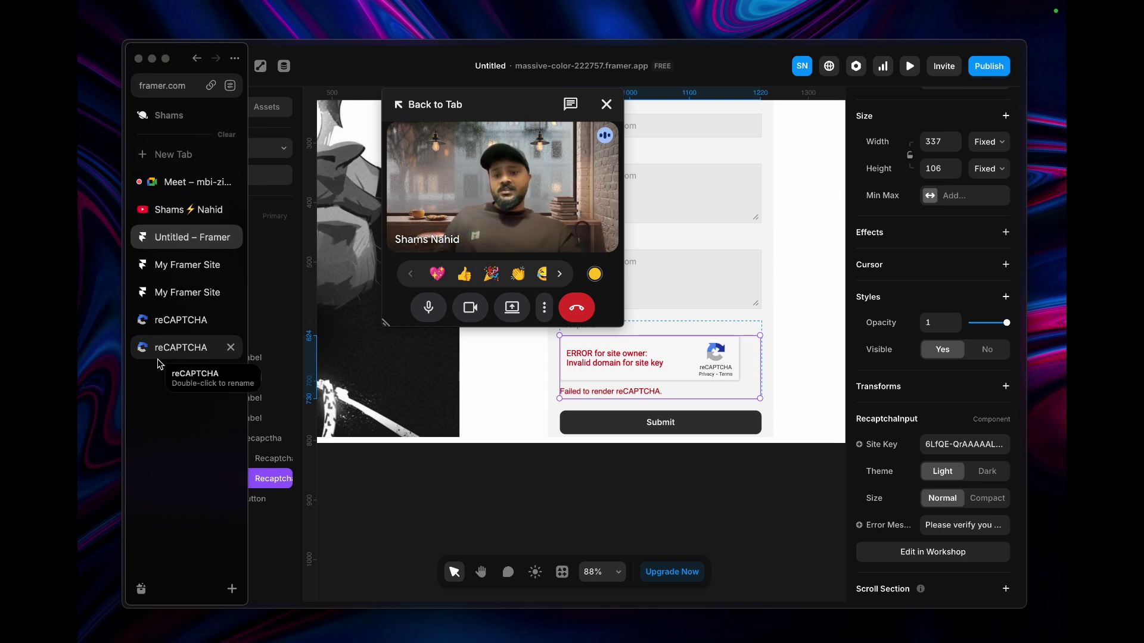
# - Reload the live My Framer Site page to show the updated form with its reCAPTCHA check
pyautogui.click(186, 264)
pyautogui.click(173, 86)
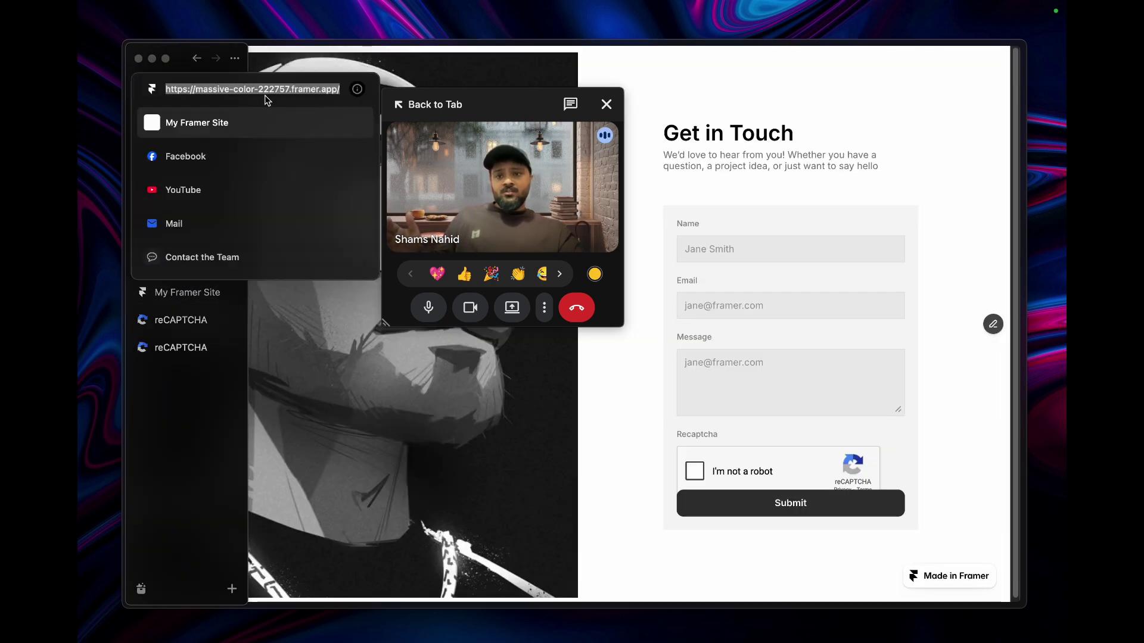
pyautogui.moveTo(293, 89); pyautogui.dragTo(345, 89)
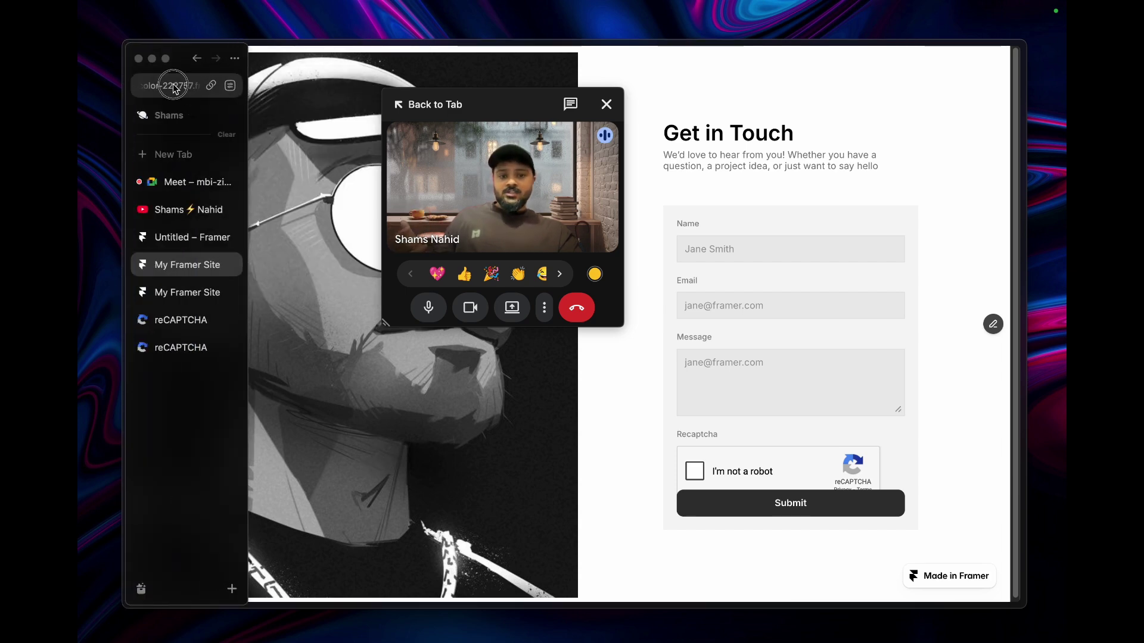
pyautogui.click(169, 85)
pyautogui.press('Return')
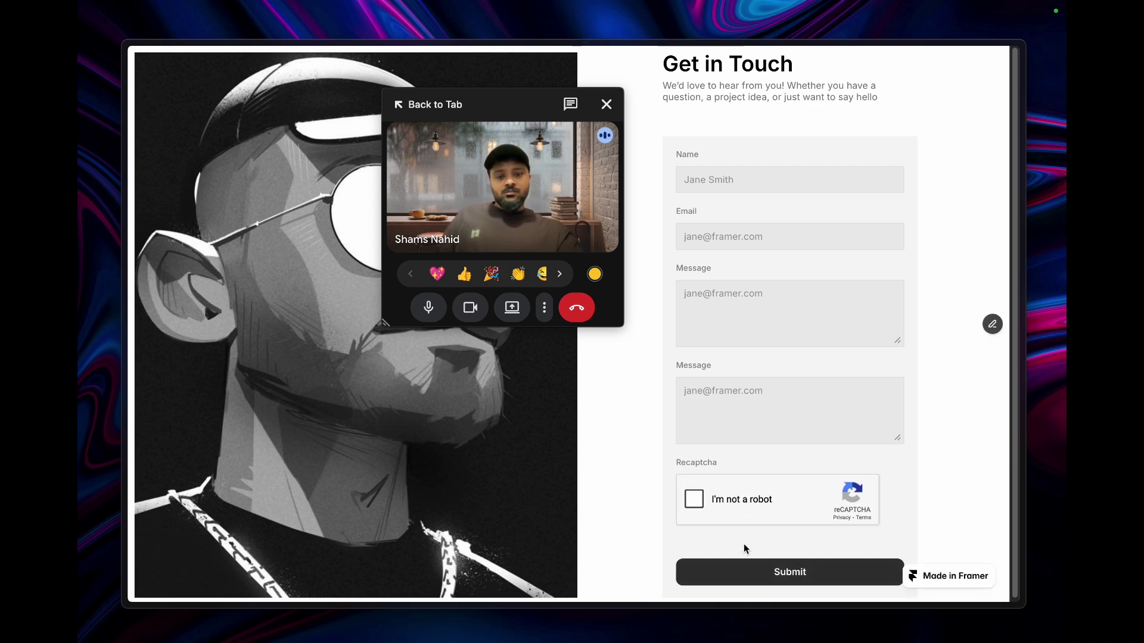
# - Fill in a sample Name and Email, leaving the Message field flagged as required
pyautogui.click(786, 573)
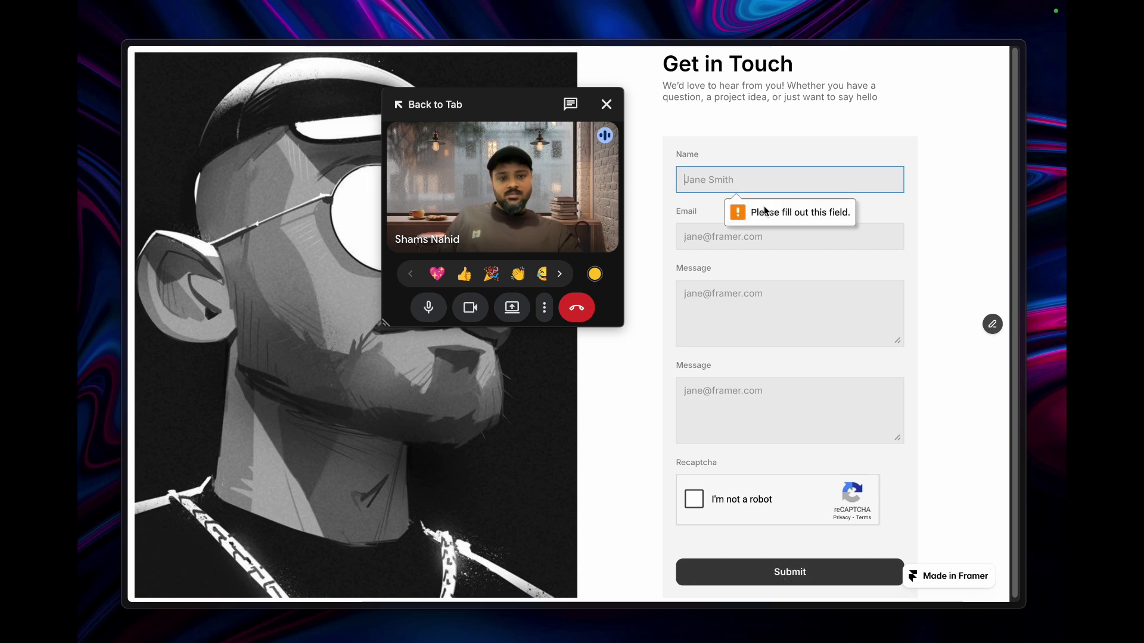
pyautogui.write('sss')
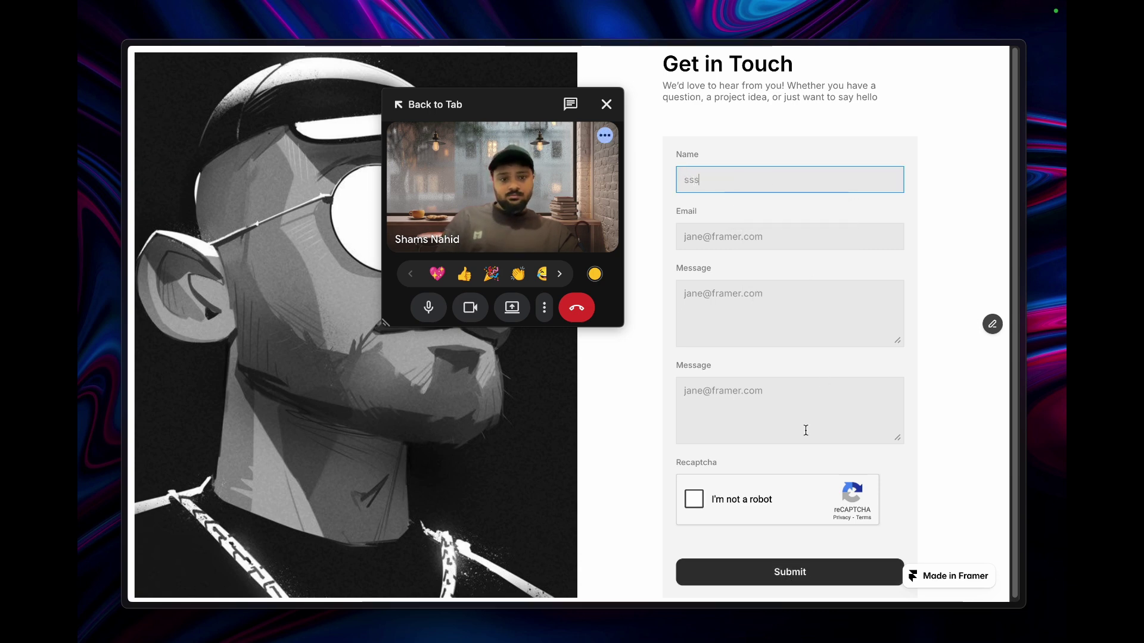
pyautogui.click(787, 574)
pyautogui.click(727, 238)
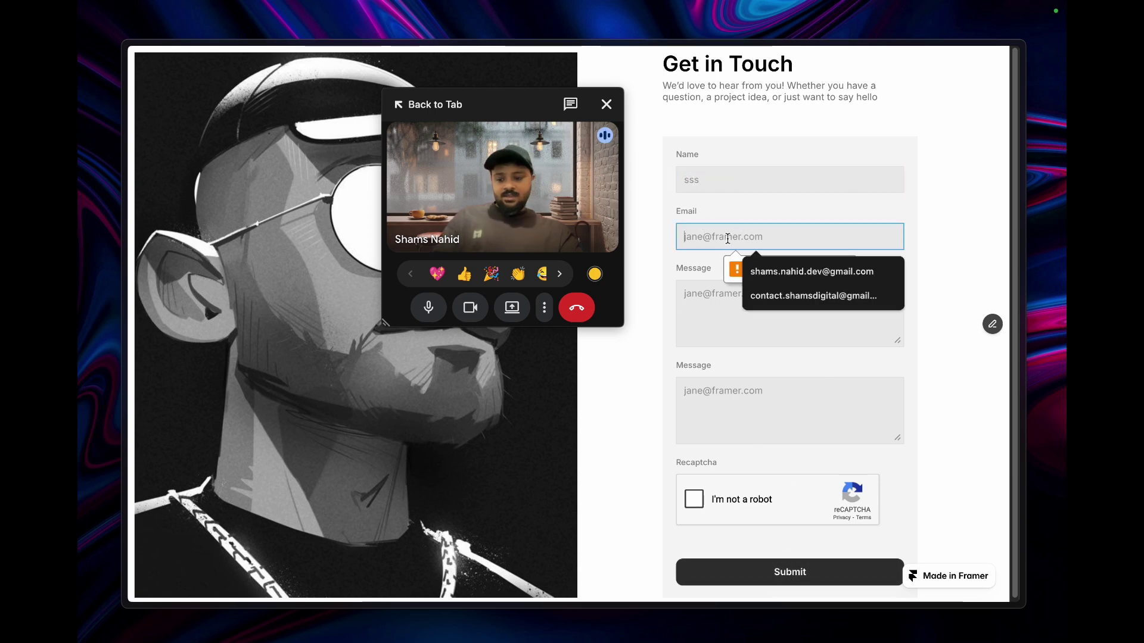
pyautogui.write('a@b.com')
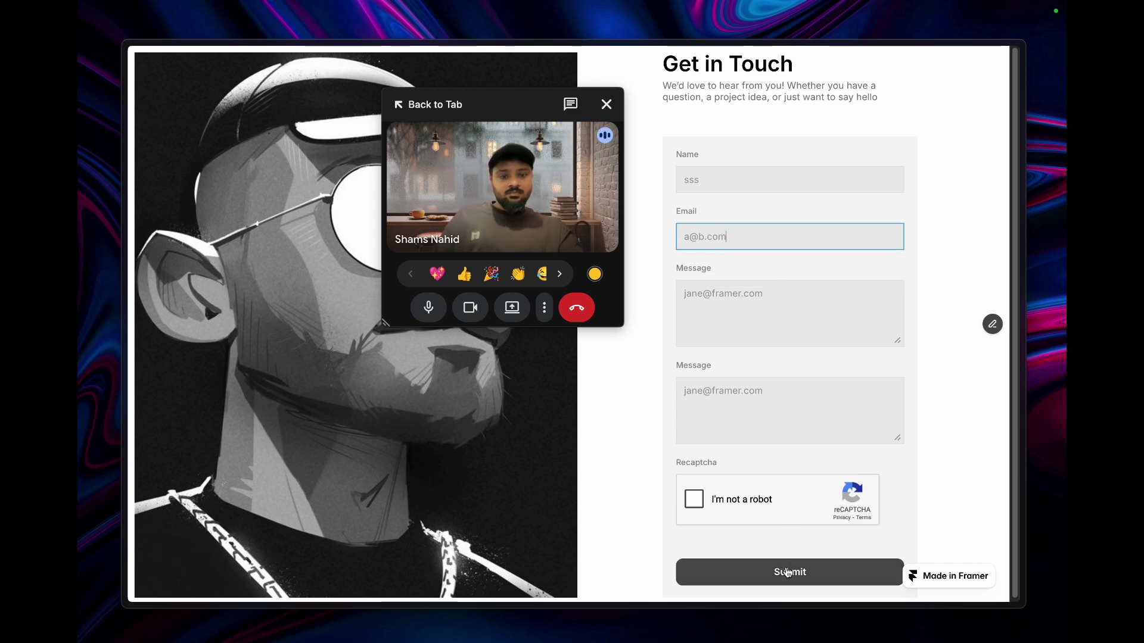
pyautogui.click(787, 572)
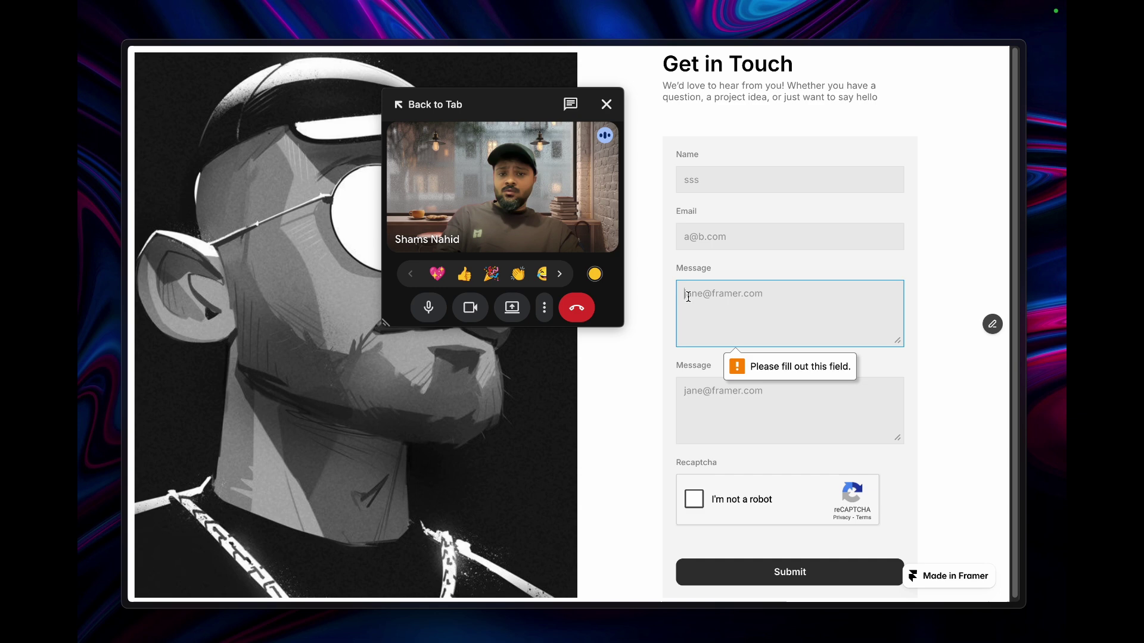
pyautogui.moveTo(104, 271)
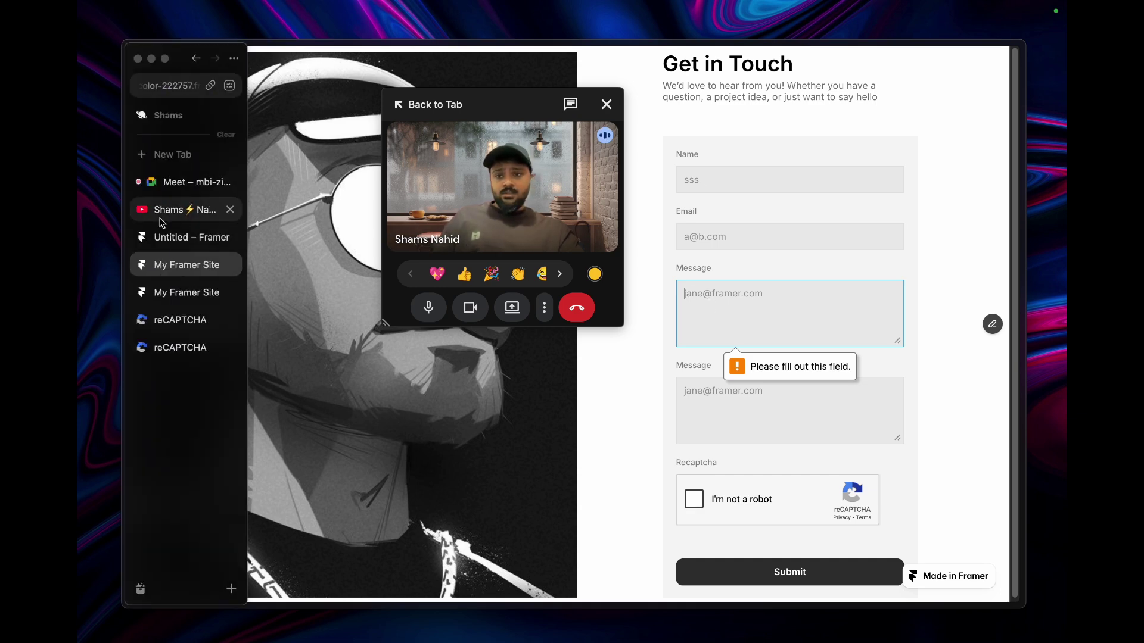
pyautogui.click(167, 236)
pyautogui.click(743, 271)
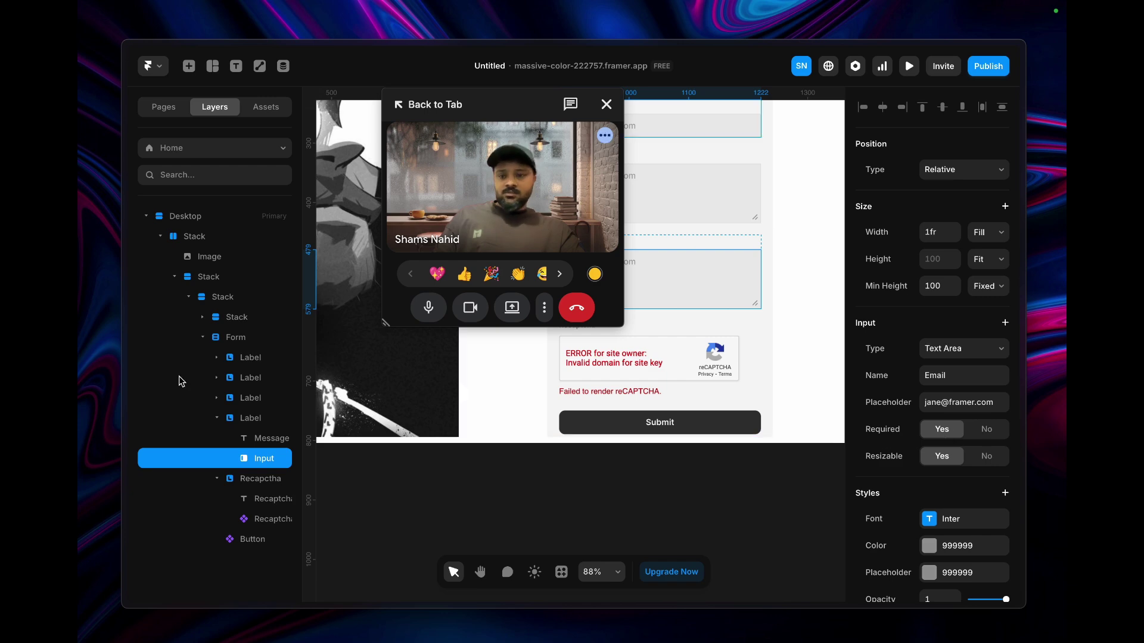
pyautogui.moveTo(150, 232)
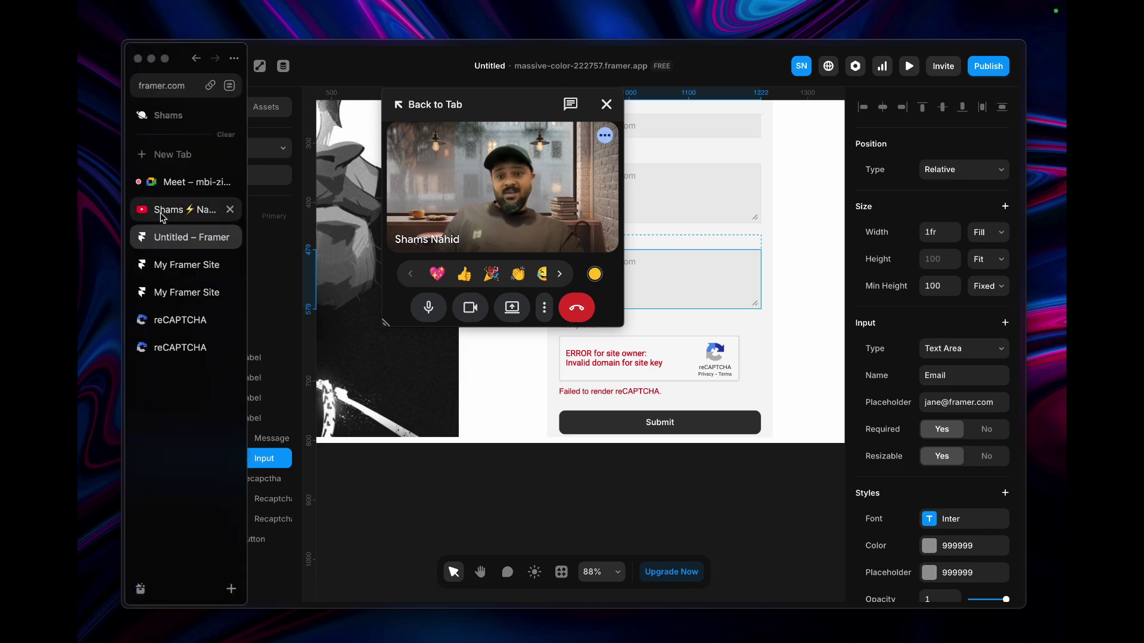
pyautogui.click(173, 183)
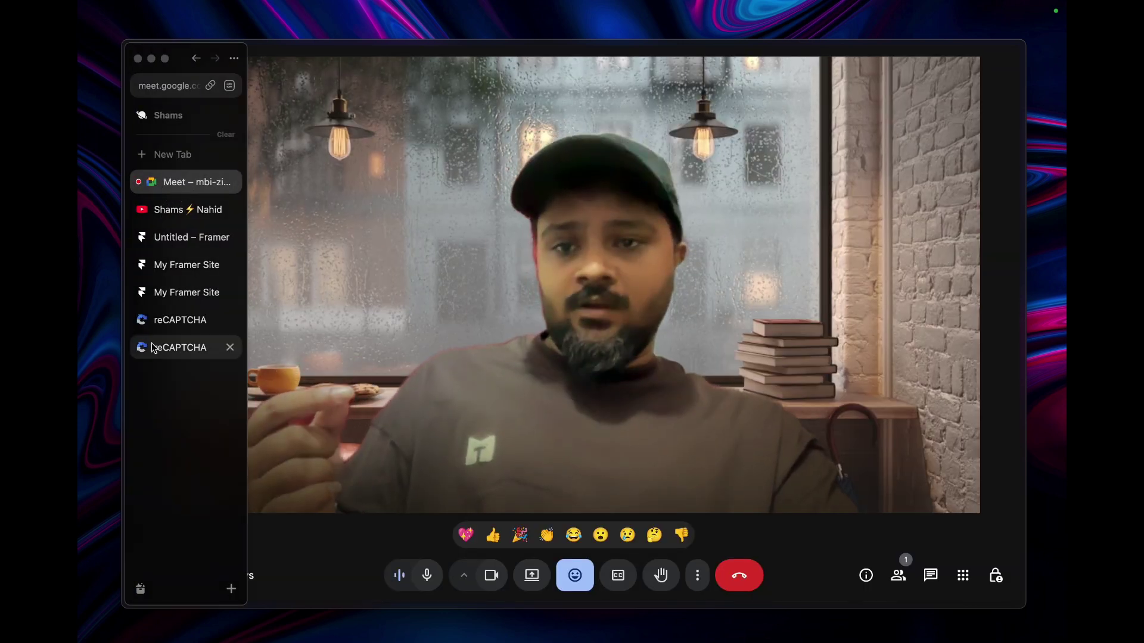
pyautogui.click(178, 320)
pyautogui.click(178, 292)
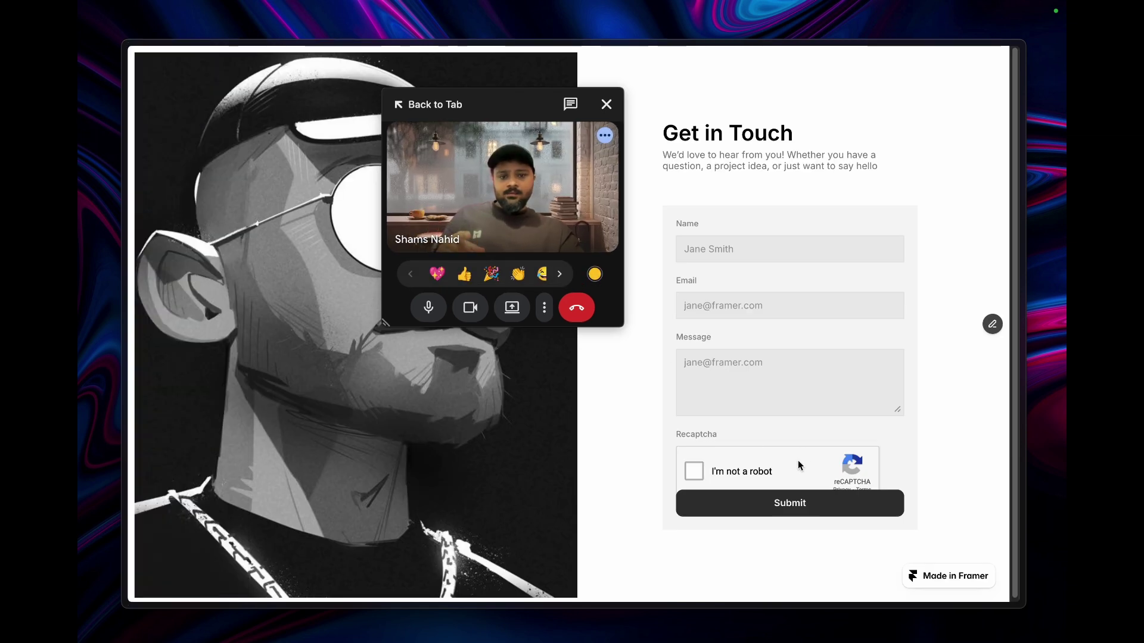
# - Fill the two Message fields with 'ss' and 'sss' and try submitting the form
pyautogui.click(178, 260)
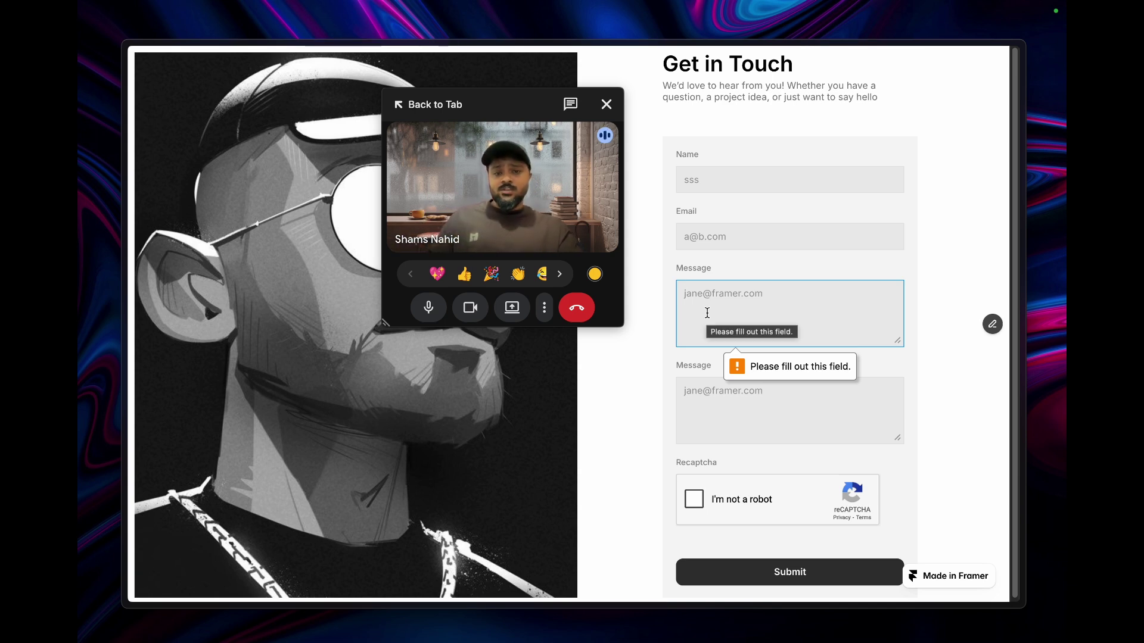
pyautogui.write('ssss')
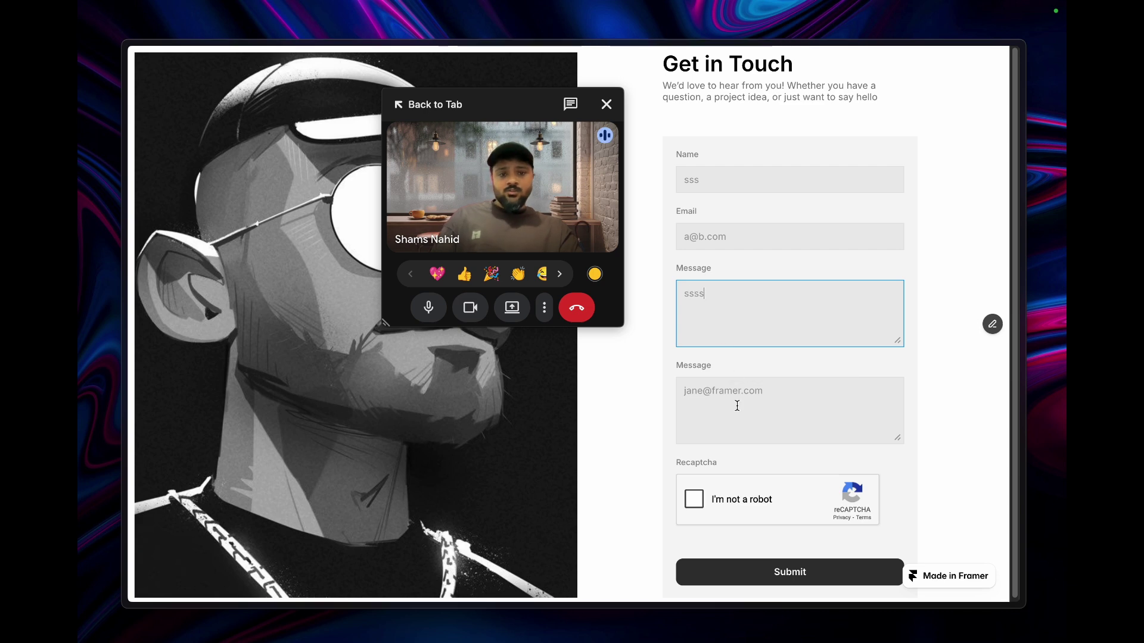
pyautogui.click(740, 412)
pyautogui.write('sss')
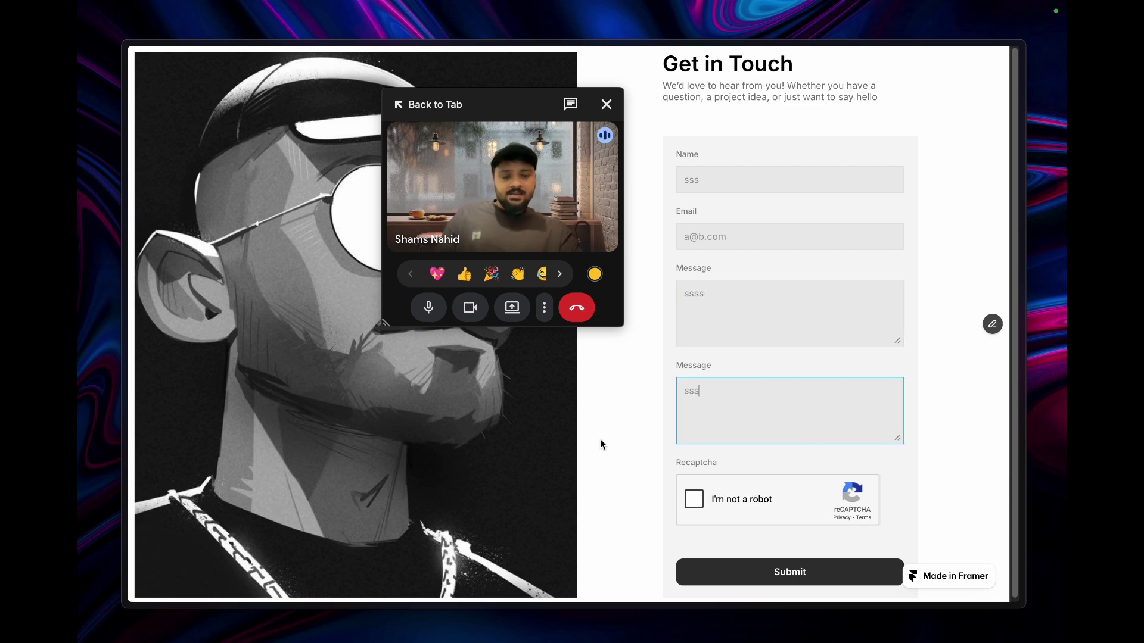
pyautogui.scroll(-1, 655, 470)
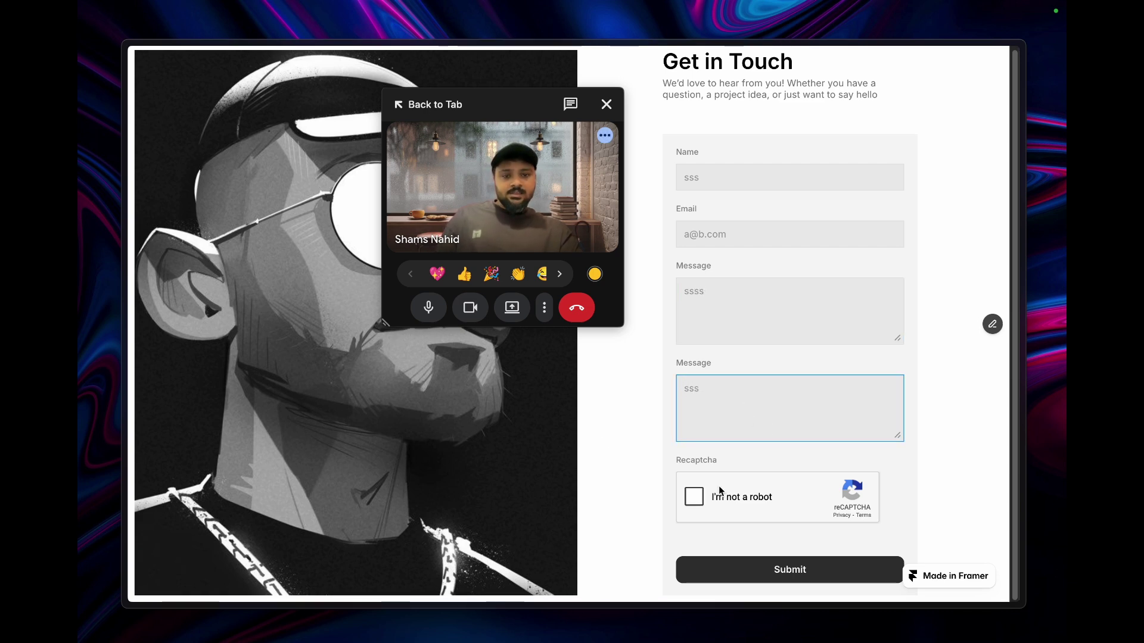
pyautogui.click(822, 572)
pyautogui.click(740, 396)
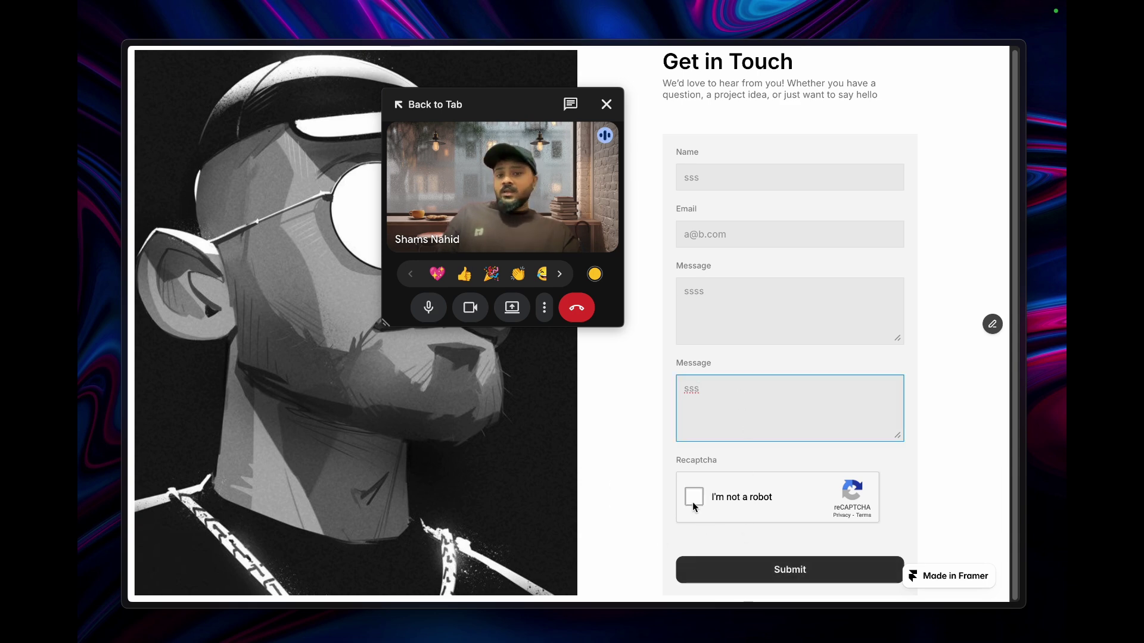
pyautogui.click(768, 582)
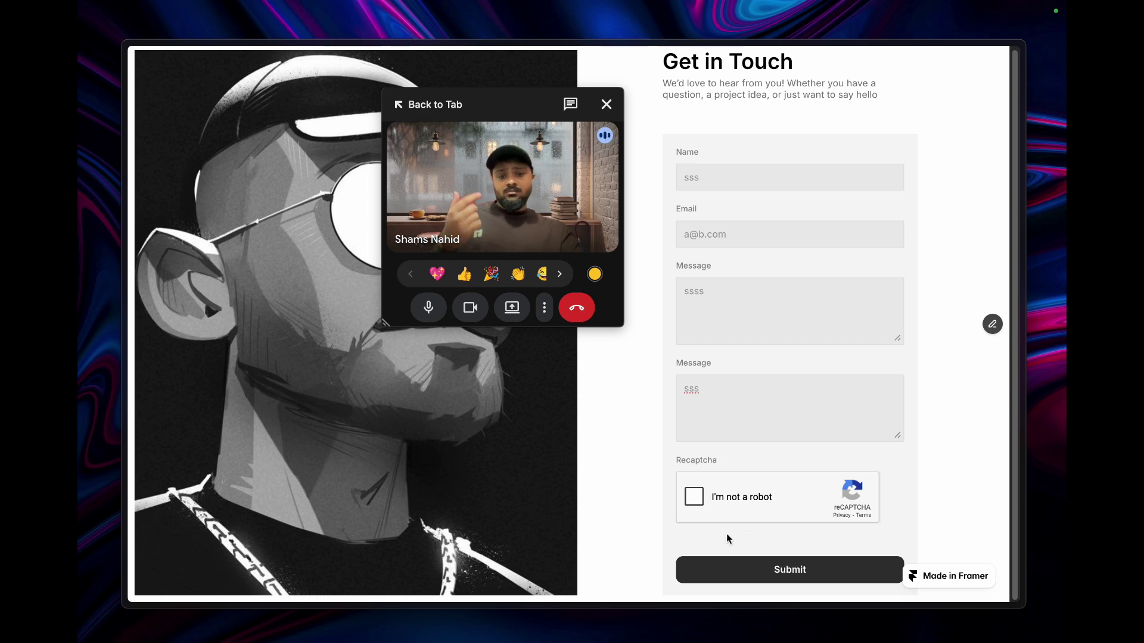
# - Tick 'I'm not a robot' and submit the form so it shows Thank you
pyautogui.click(695, 498)
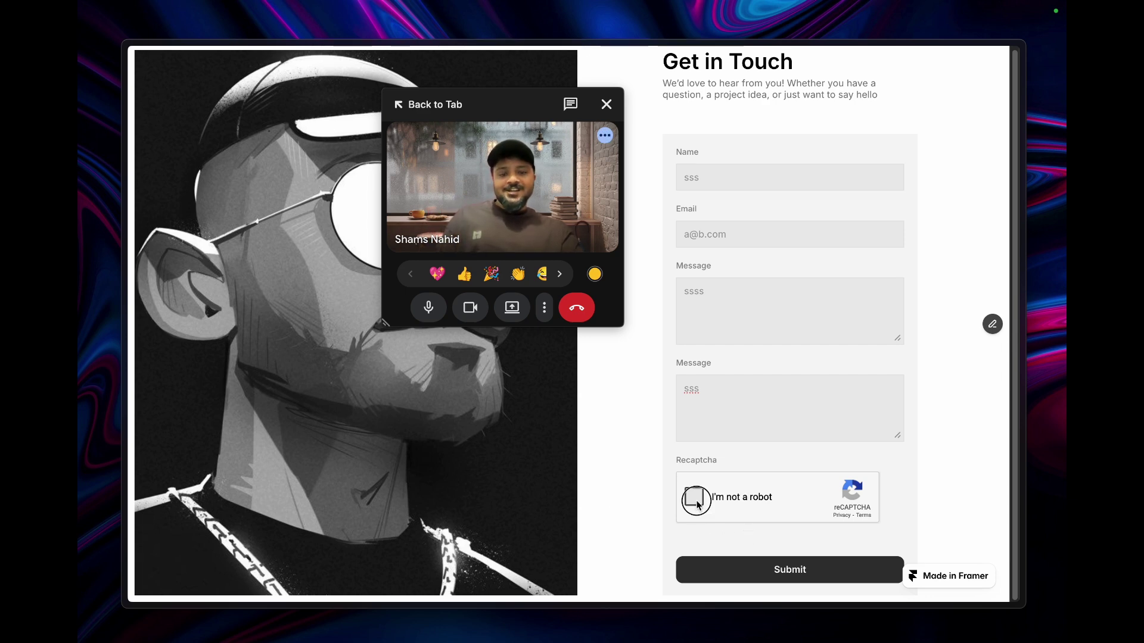
pyautogui.click(728, 529)
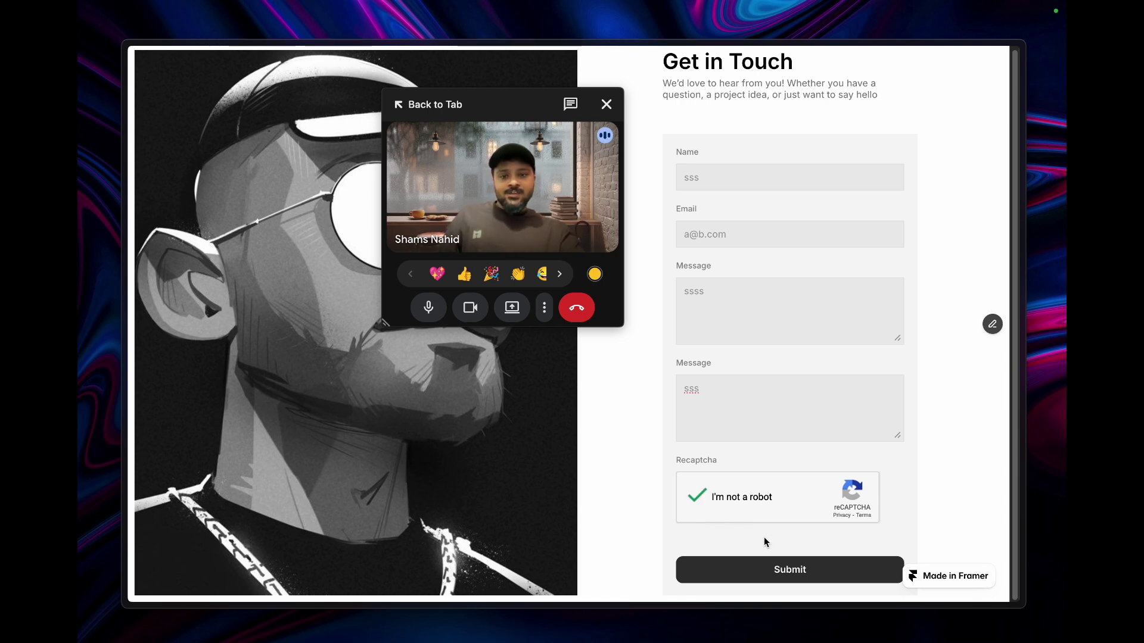
pyautogui.click(769, 569)
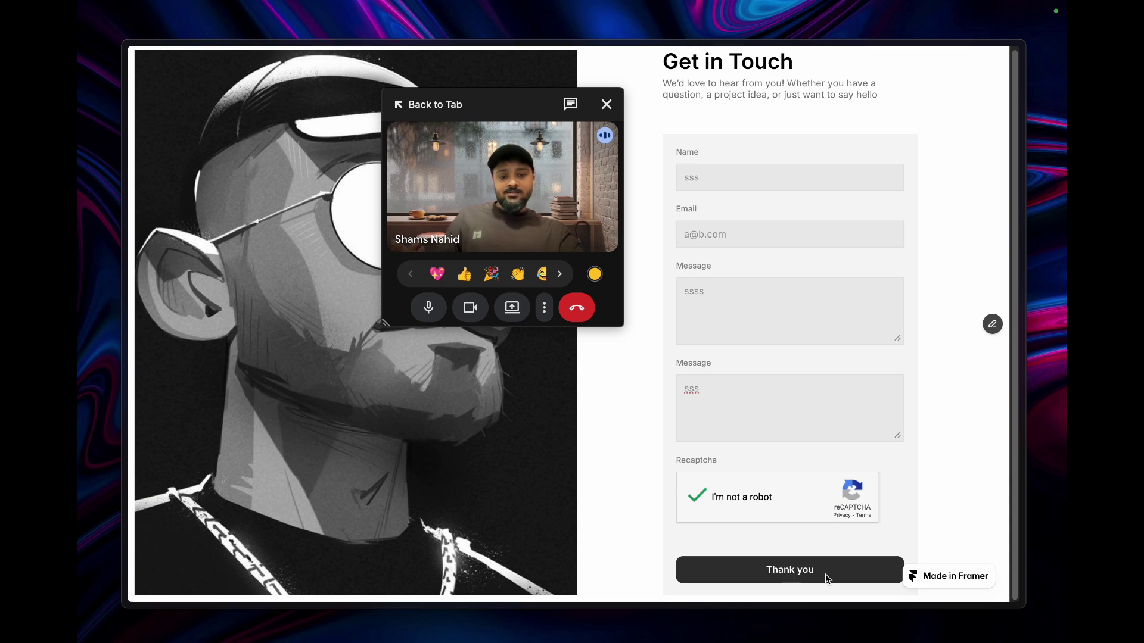